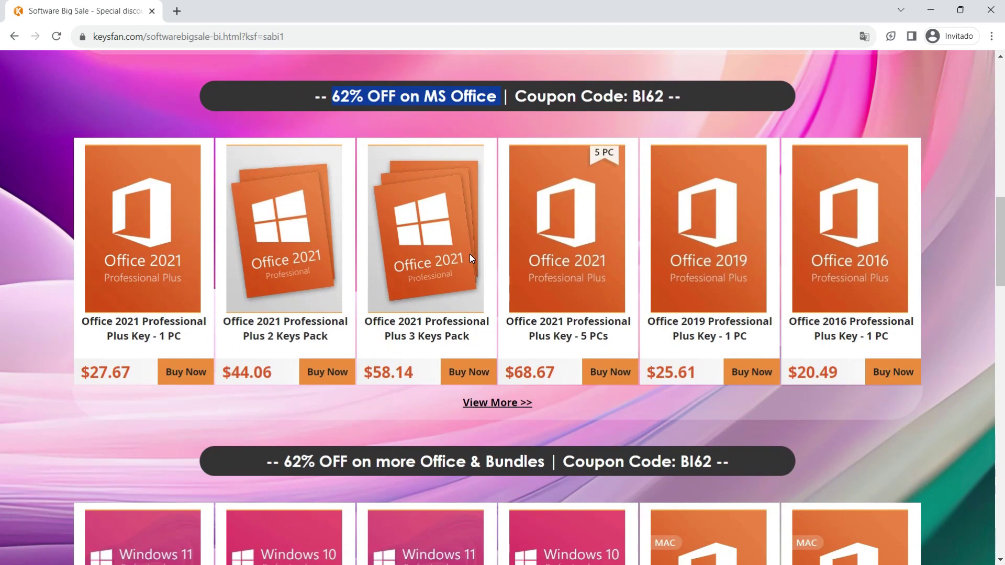
Step: Look through the Office, bundle and Windows key offers on the software sale page
scroll(470, 253, down, 1)
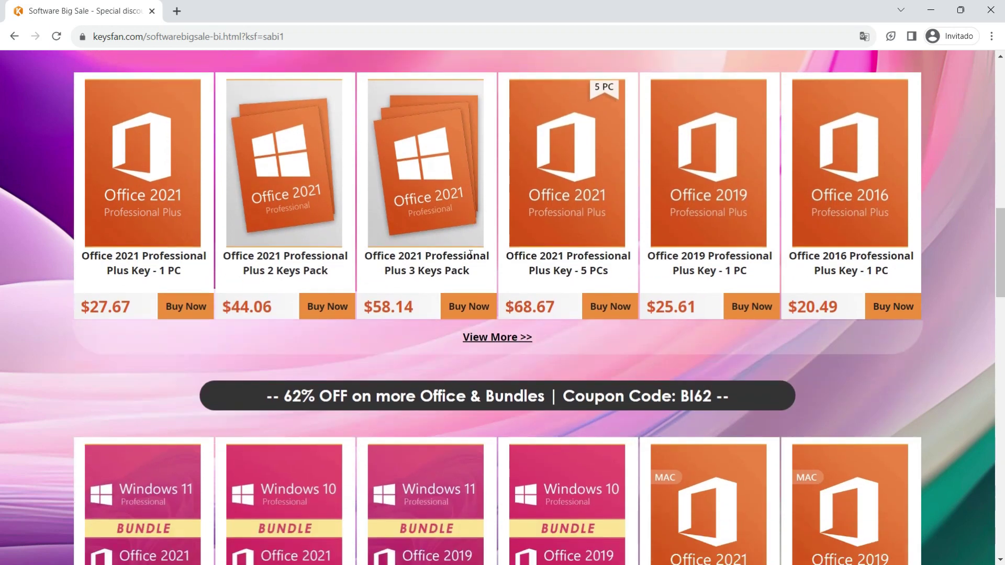
scroll(470, 254, down, 4)
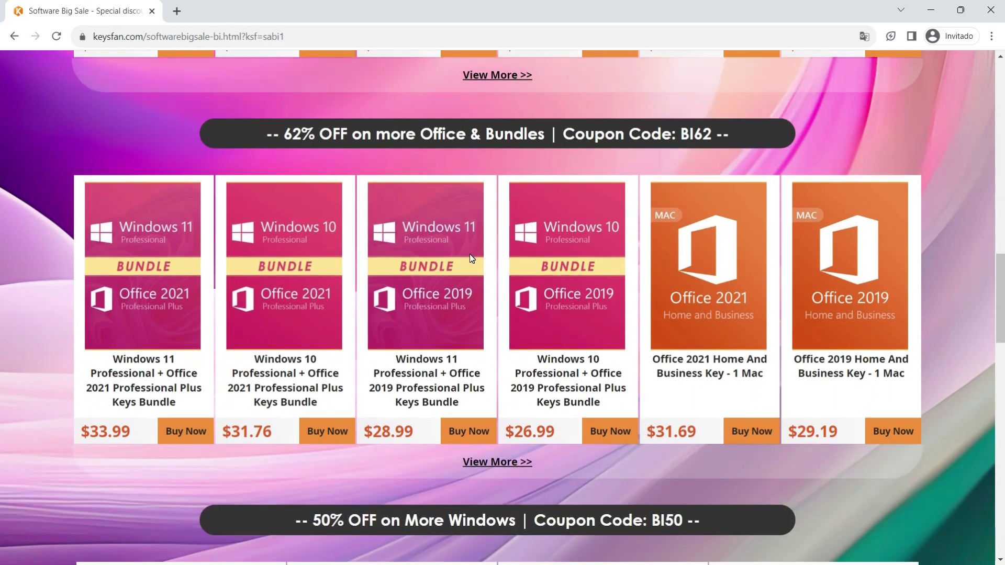
scroll(470, 254, down, 9)
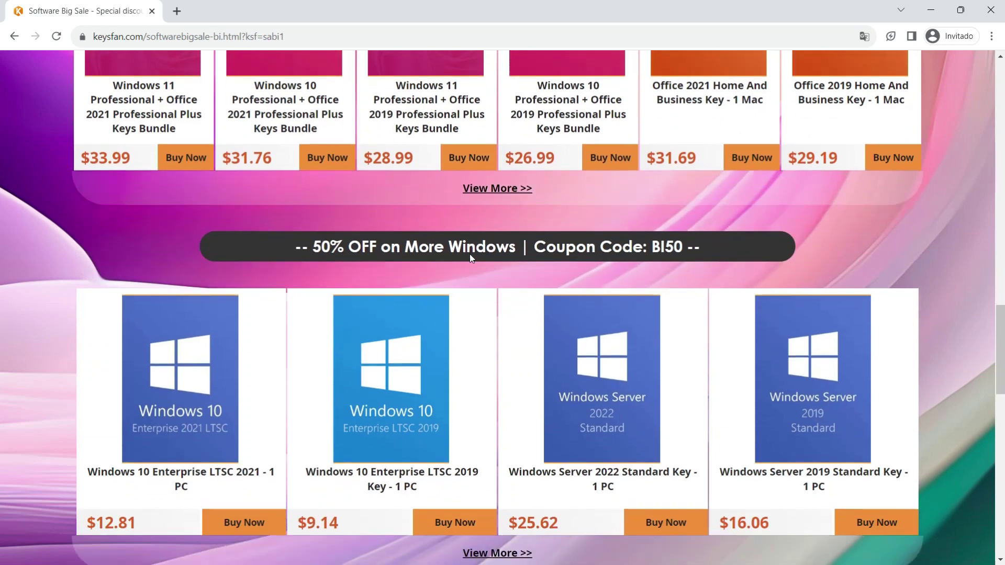
scroll(470, 254, down, 5)
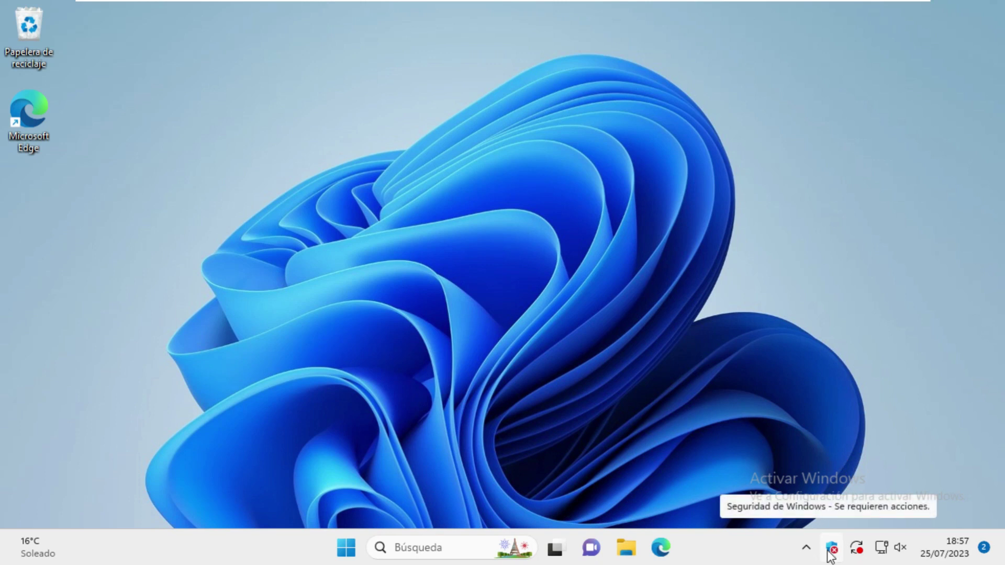
Step: Switch to Windows Security (Seguridad de Windows) and maximize its window
click(806, 549)
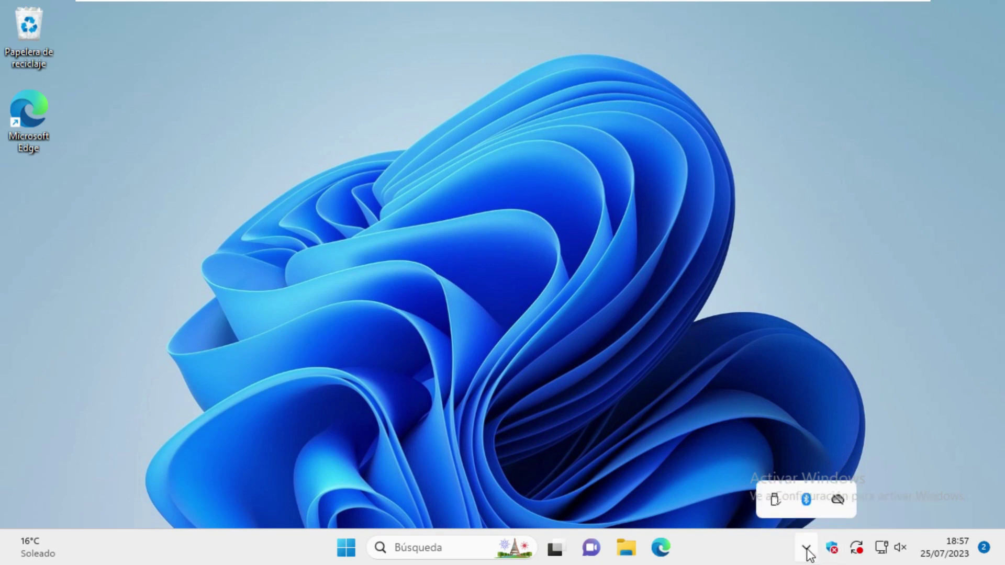
mouse_move(833, 548)
mouse_down()
mouse_move(829, 513)
mouse_move(808, 540)
mouse_move(812, 552)
mouse_move(834, 547)
mouse_move(819, 508)
mouse_move(833, 548)
mouse_up()
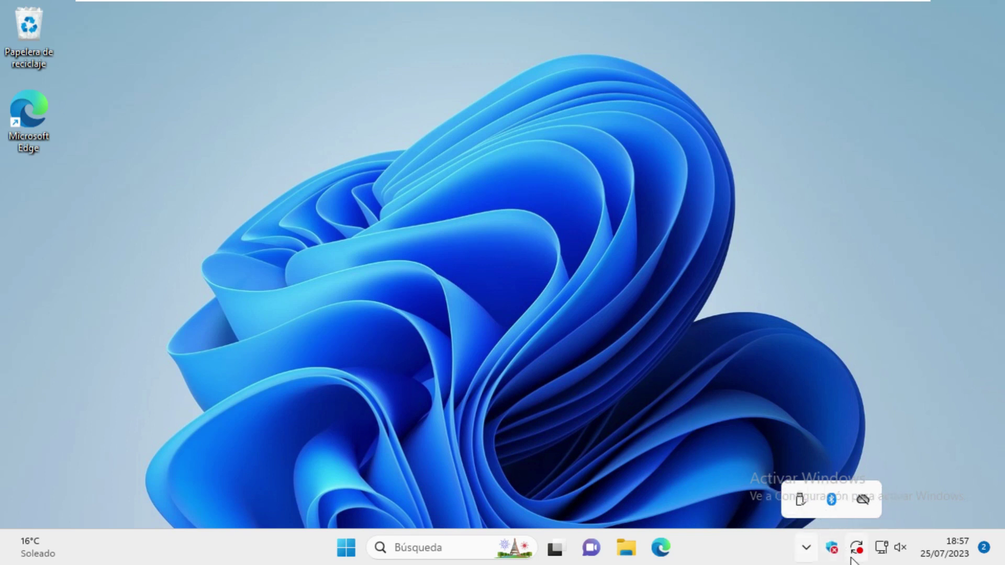
click(828, 534)
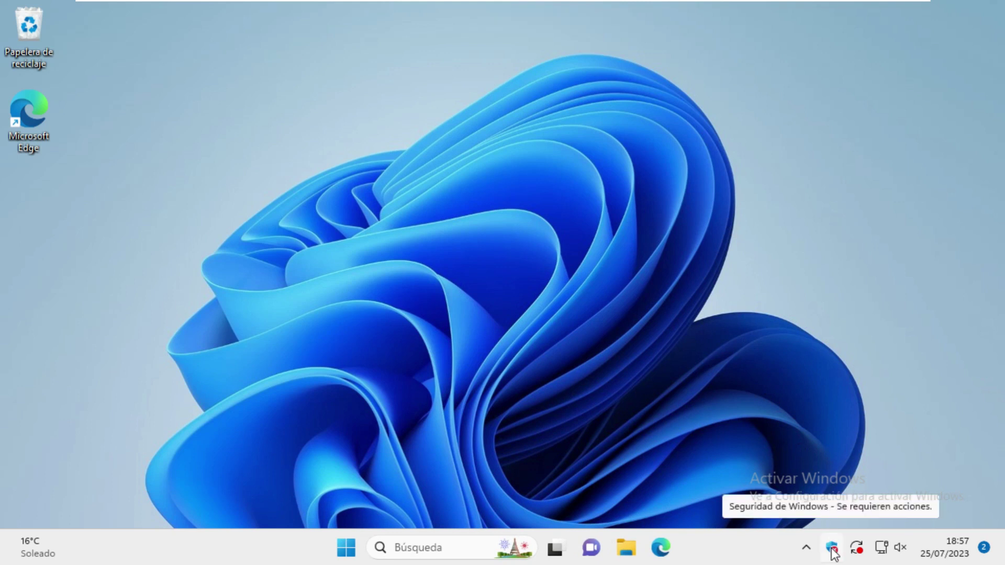
click(833, 548)
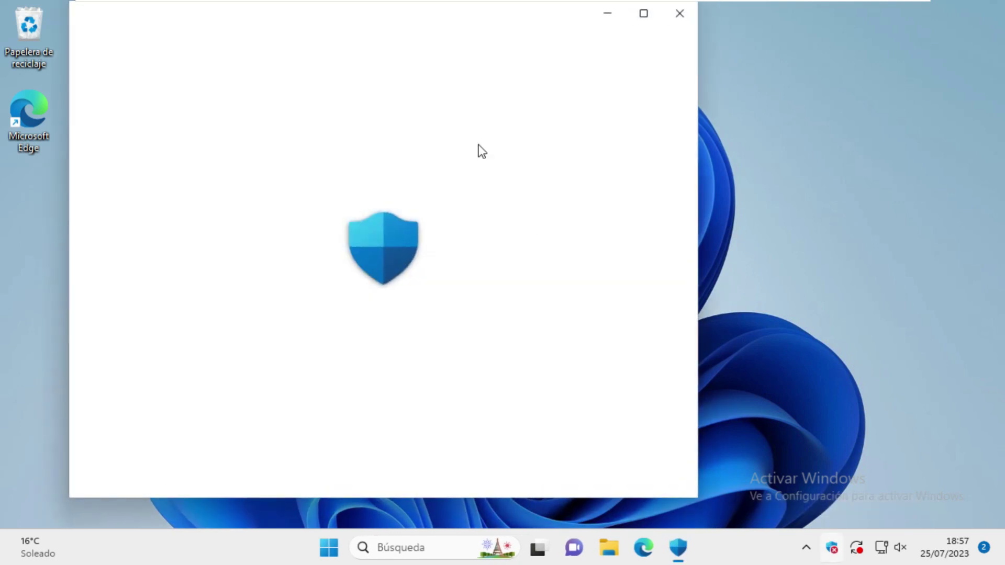
click(638, 22)
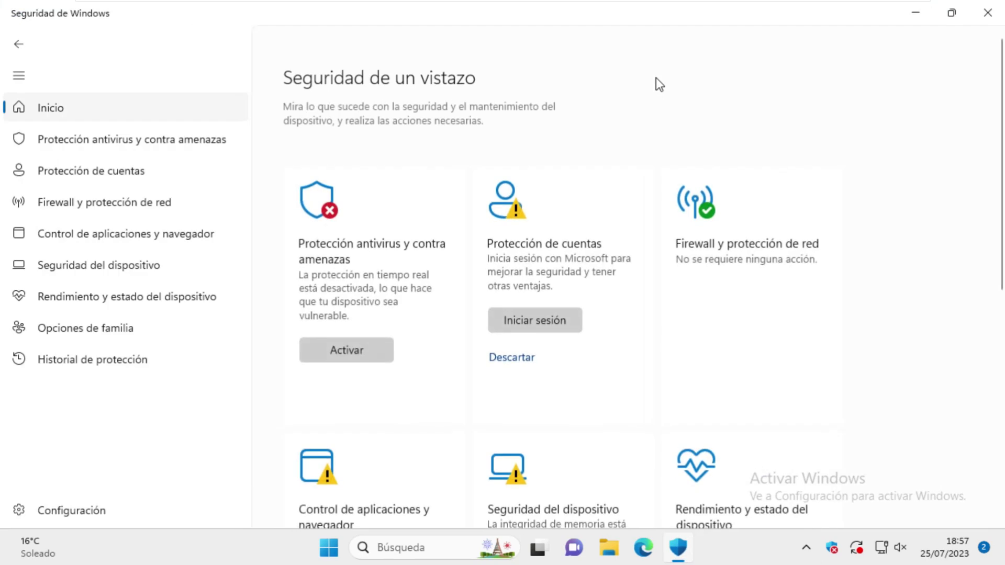
Step: Review the security overview and dismiss the Microsoft sign-in recommendation under Protección de cuentas
scroll(656, 140, down, 3)
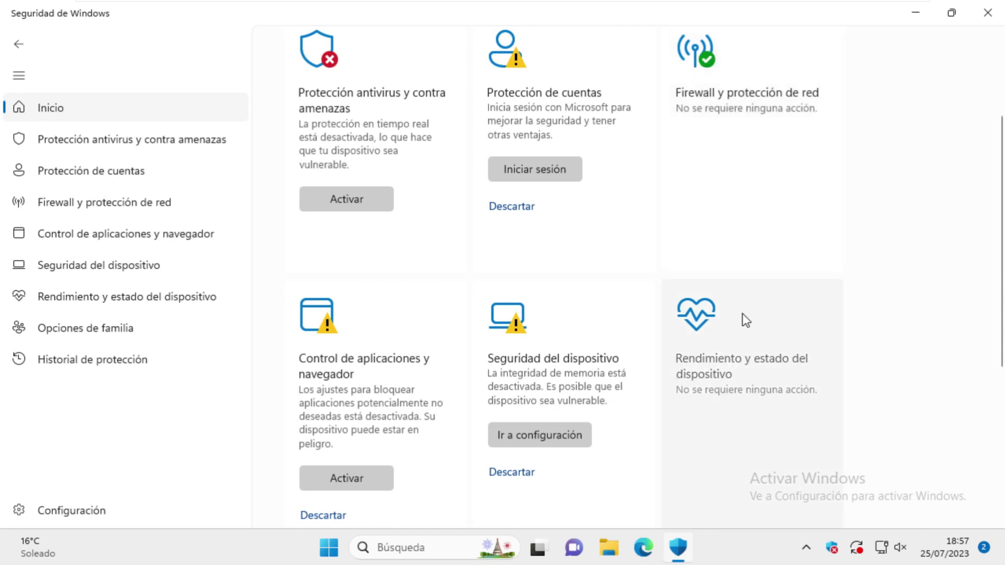
scroll(743, 319, up, 2)
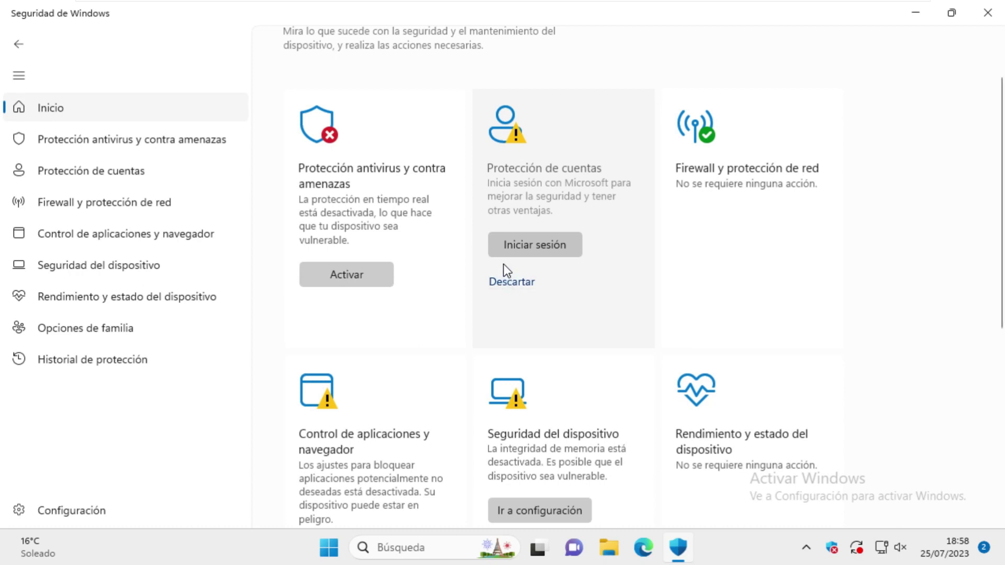
click(512, 290)
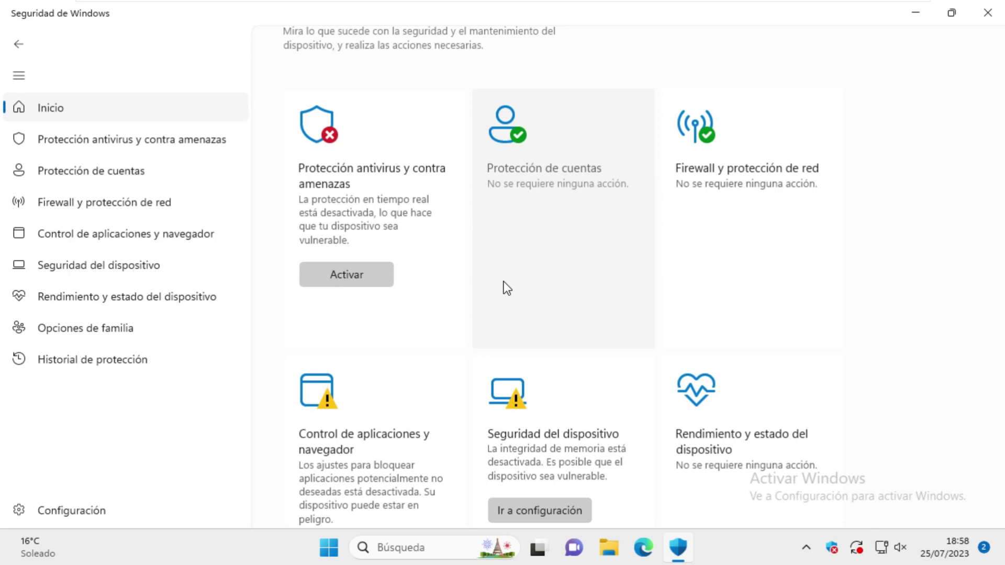
Step: Activate the potentially unwanted app blocking under Control de aplicaciones y navegador and allow the change to the device
scroll(506, 288, down, 3)
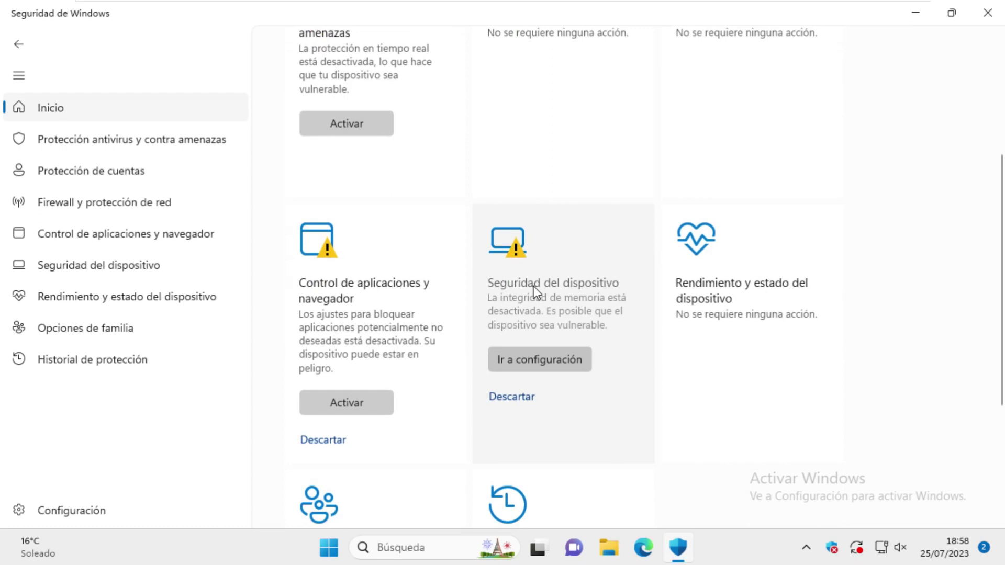
scroll(380, 289, up, 3)
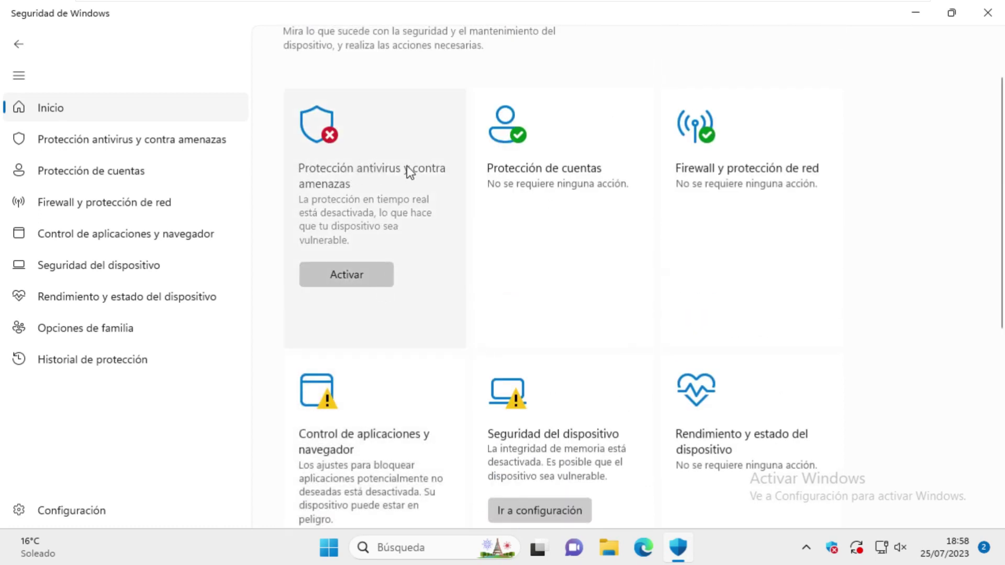
scroll(407, 171, down, 3)
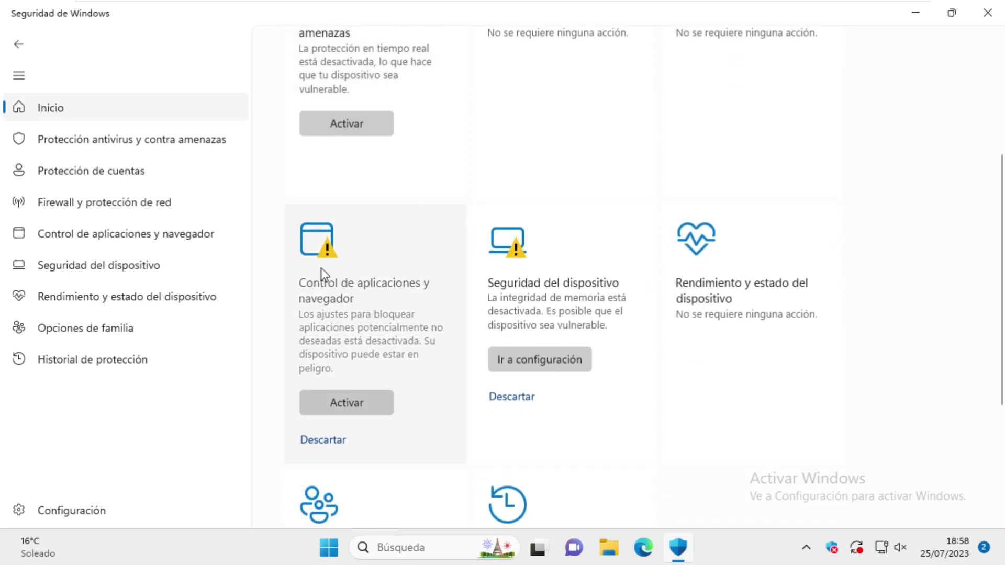
click(345, 401)
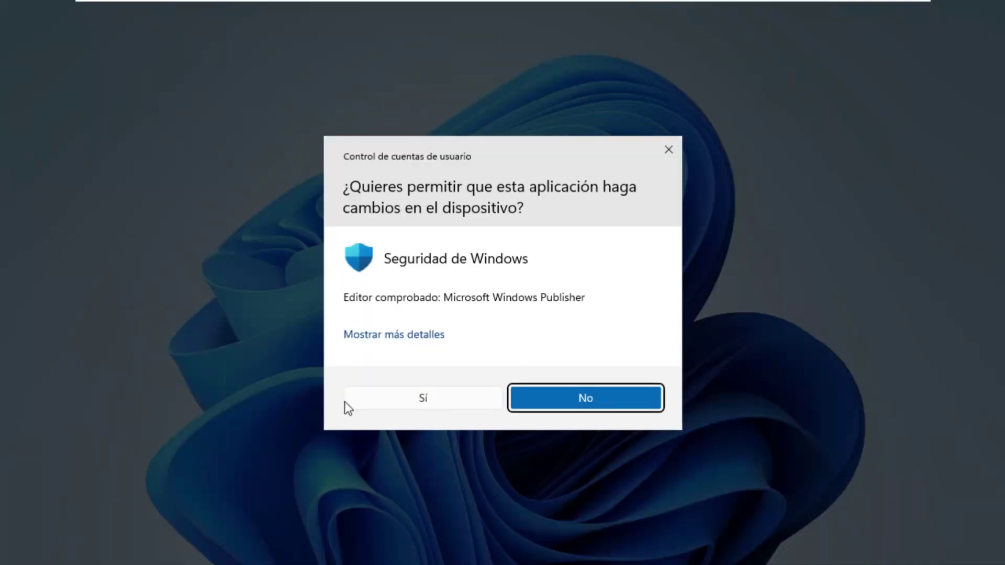
click(444, 398)
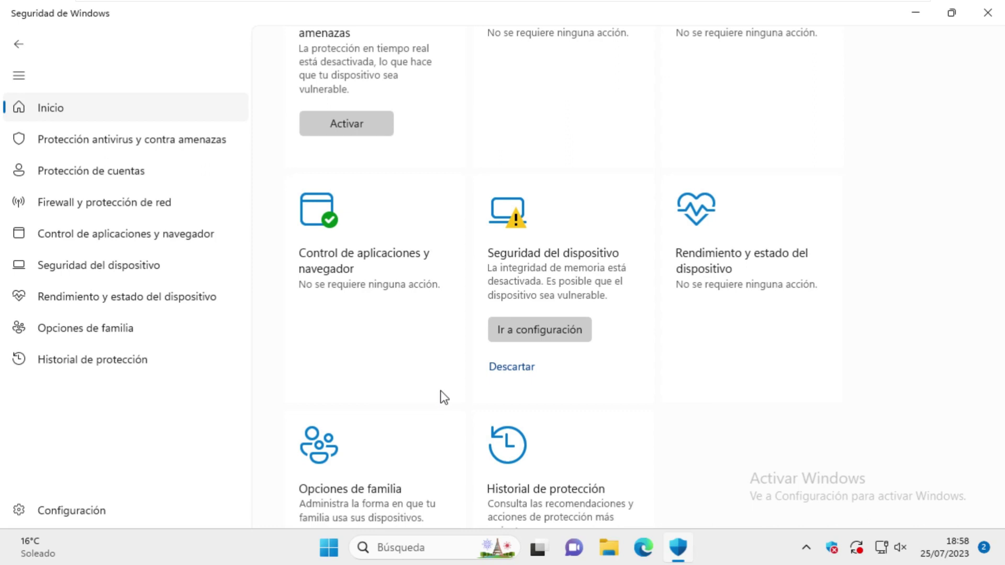
Step: Turn on Integridad de memoria in the device's core isolation settings, allow the change and dismiss the restart notification without restarting
scroll(444, 398, up, 2)
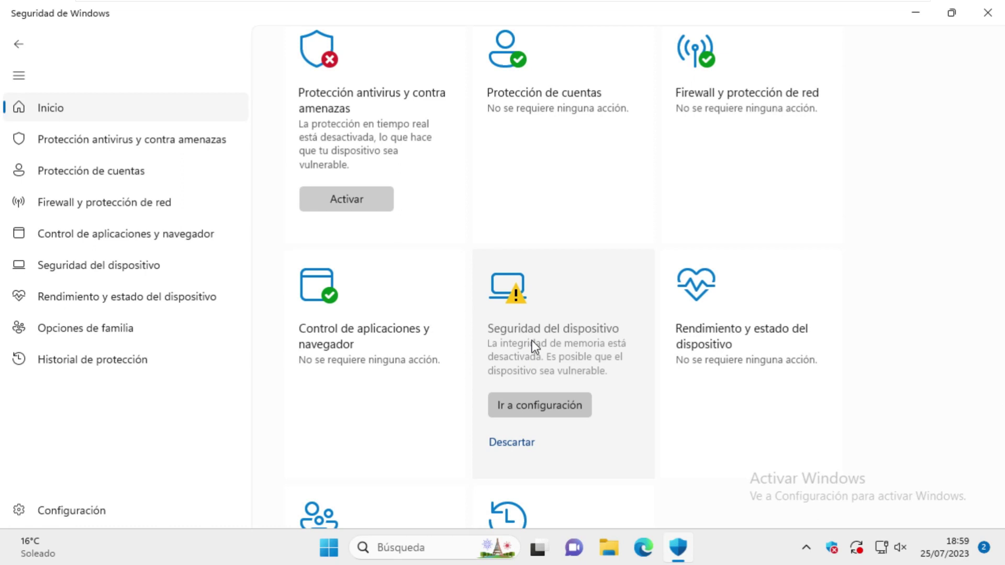
click(509, 401)
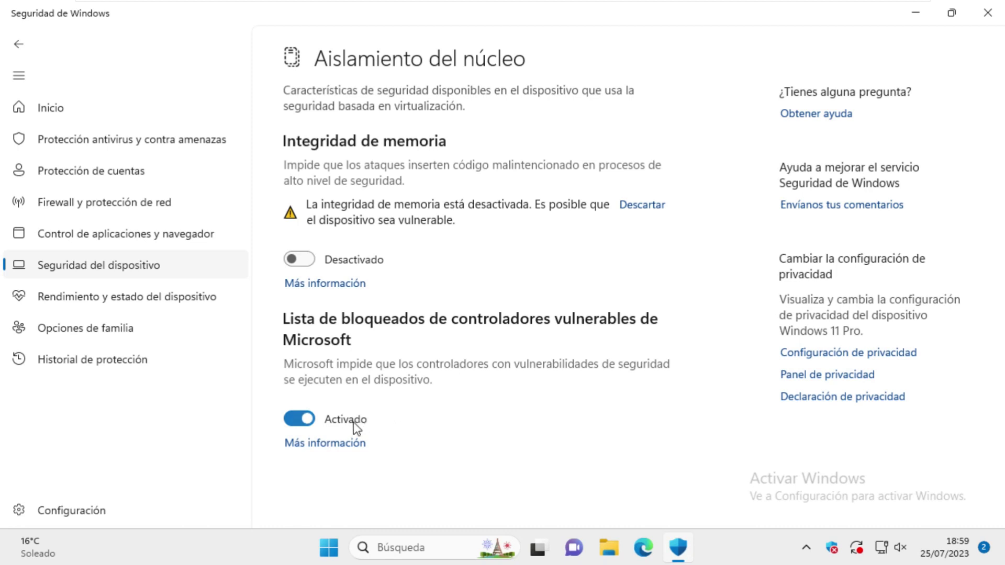
click(305, 259)
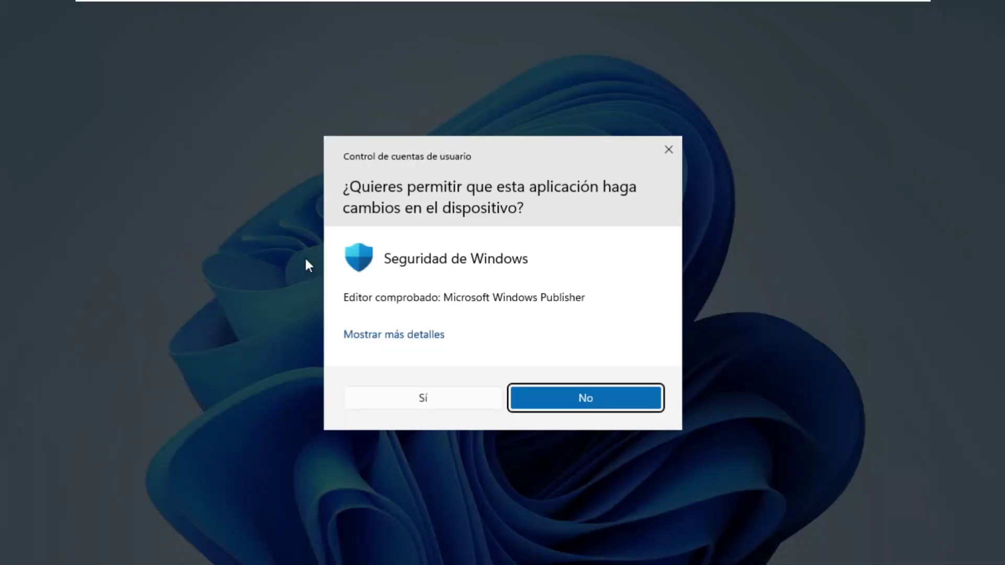
click(391, 403)
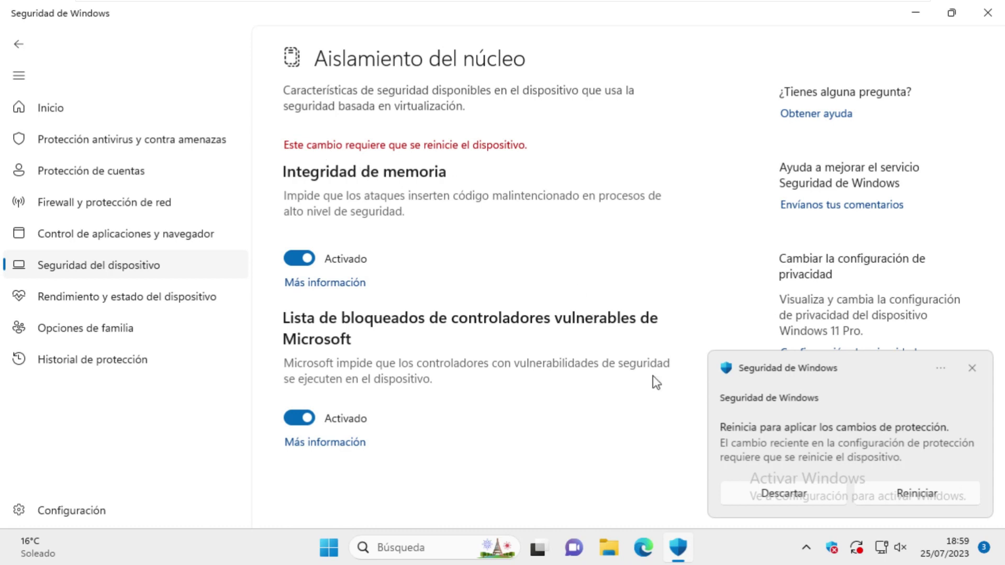
click(977, 369)
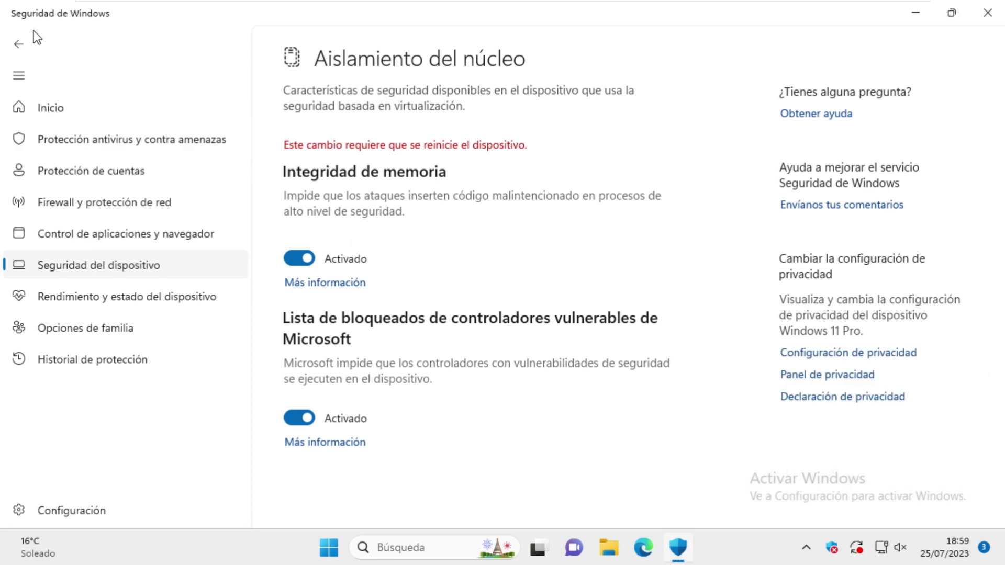
Step: Return to the security overview and open the management settings for Protección antivirus y contra amenazas
click(20, 43)
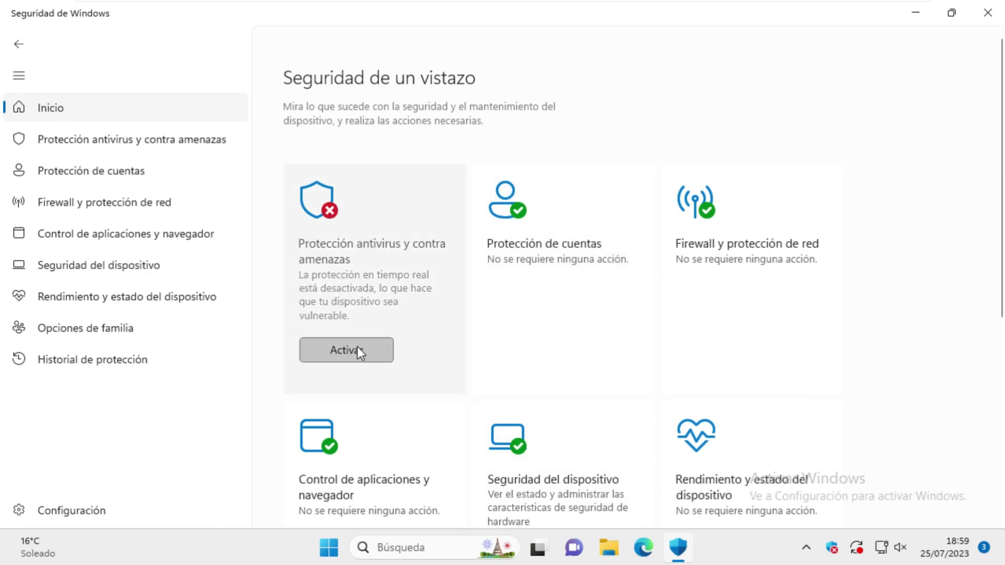
click(346, 255)
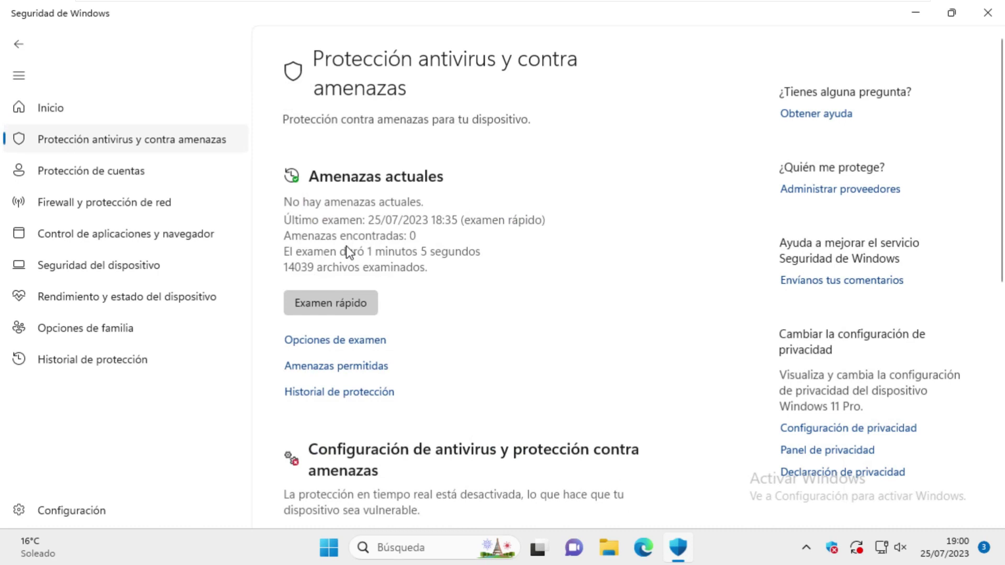
scroll(346, 255, down, 5)
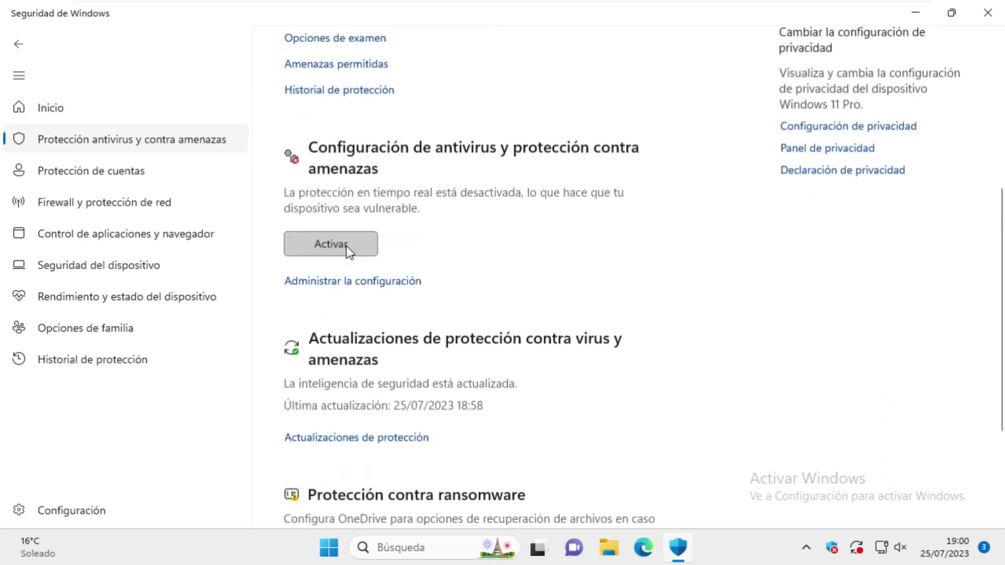
click(386, 289)
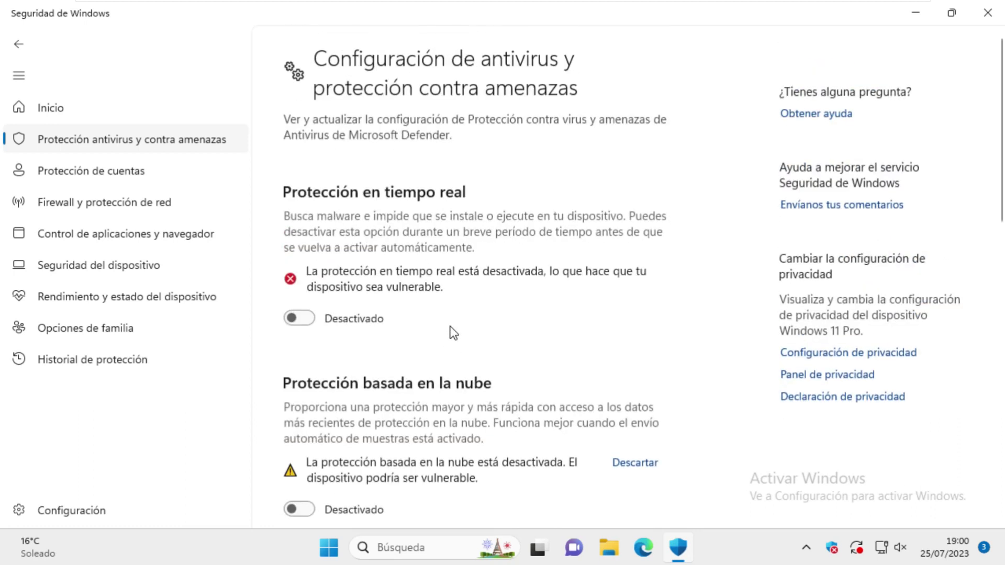
Step: Turn on Protección contra alteraciones and Envío de muestras automático, allowing the change to the device
scroll(453, 333, down, 10)
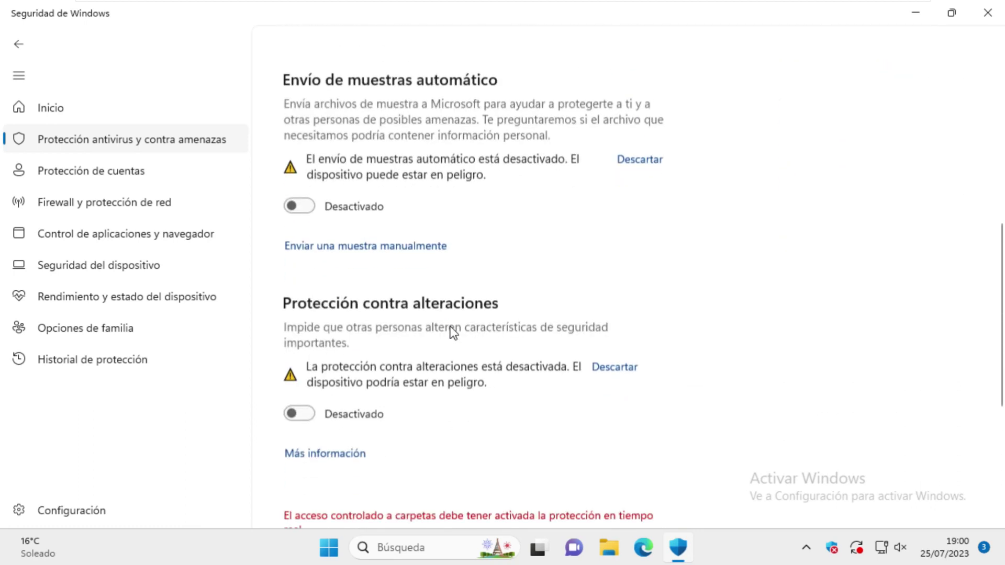
scroll(453, 333, down, 1)
click(300, 387)
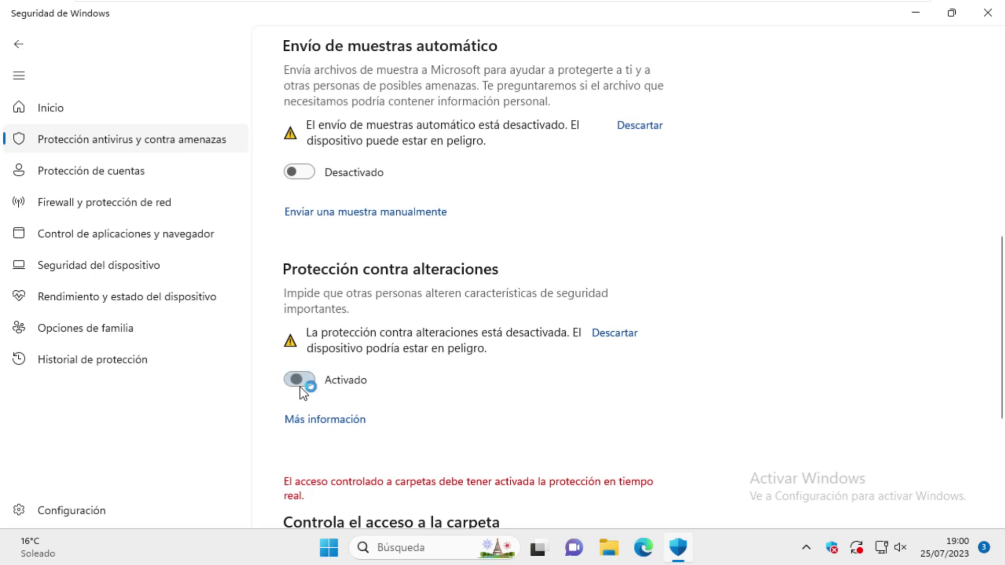
click(412, 396)
click(299, 137)
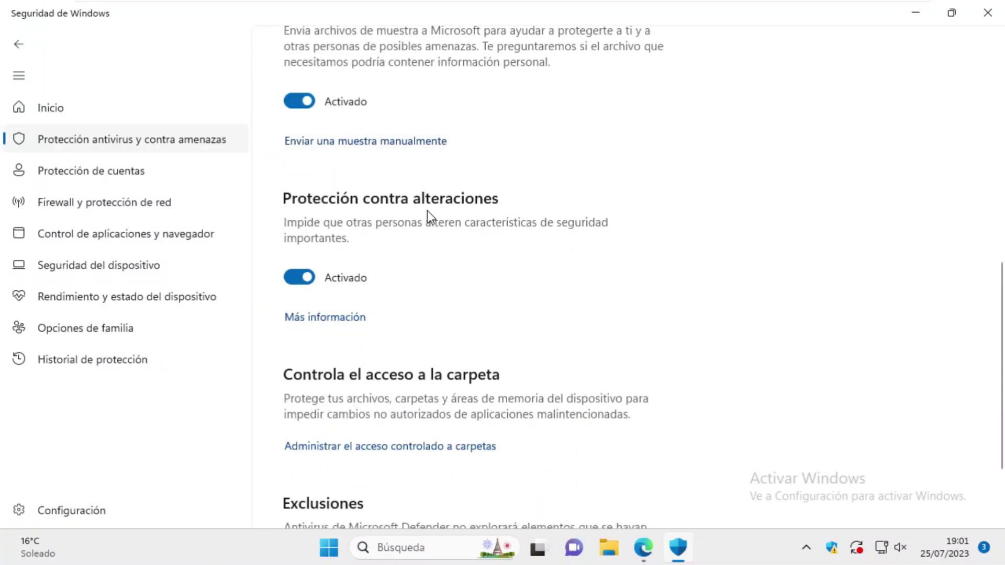
Step: Turn on Protección basada en la nube and Protección en tiempo real
scroll(427, 218, up, 5)
click(300, 243)
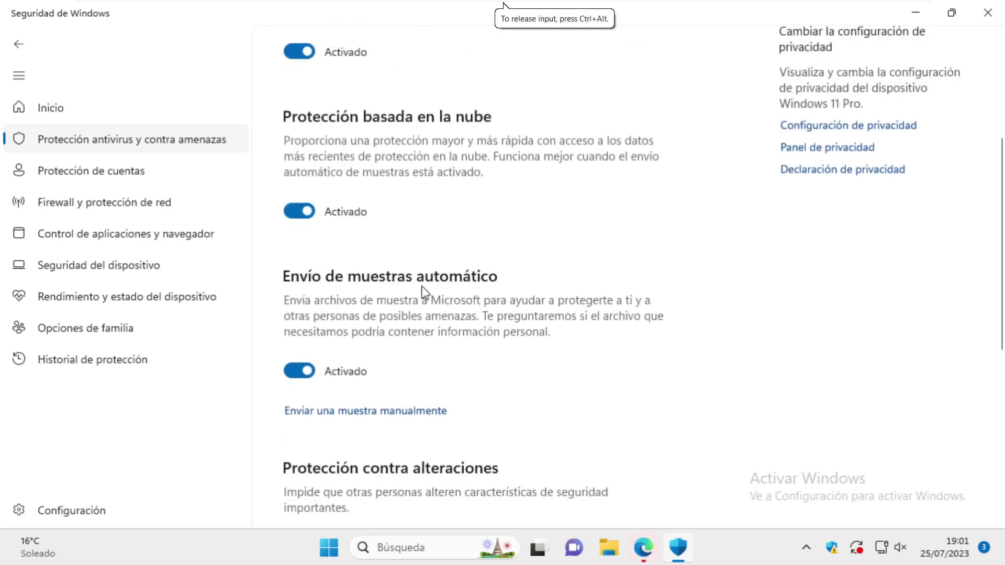
scroll(424, 291, up, 4)
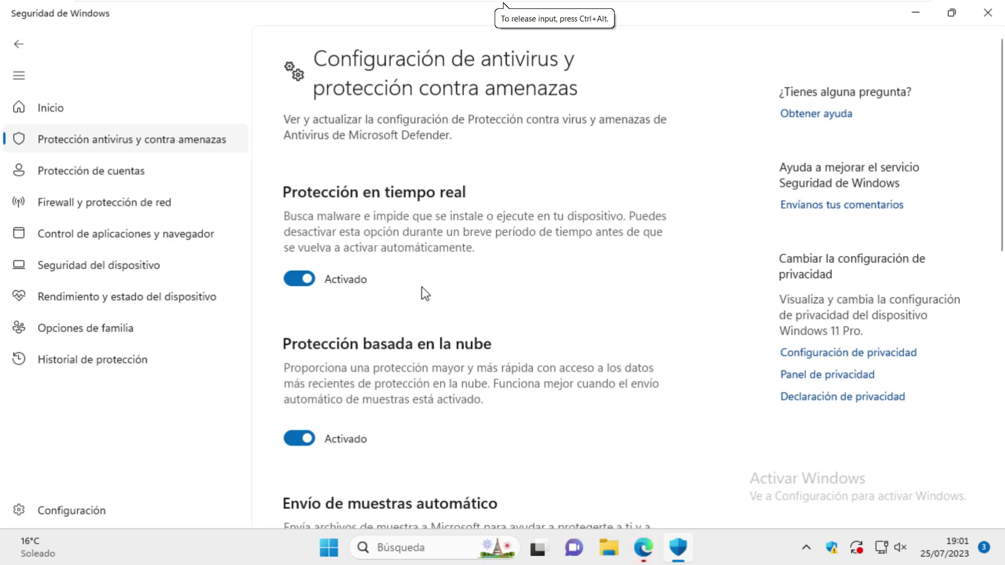
Step: Open the antivirus scan options and select the offline scan, Antivirus de Microsoft Defender (examen sin conexión)
click(18, 46)
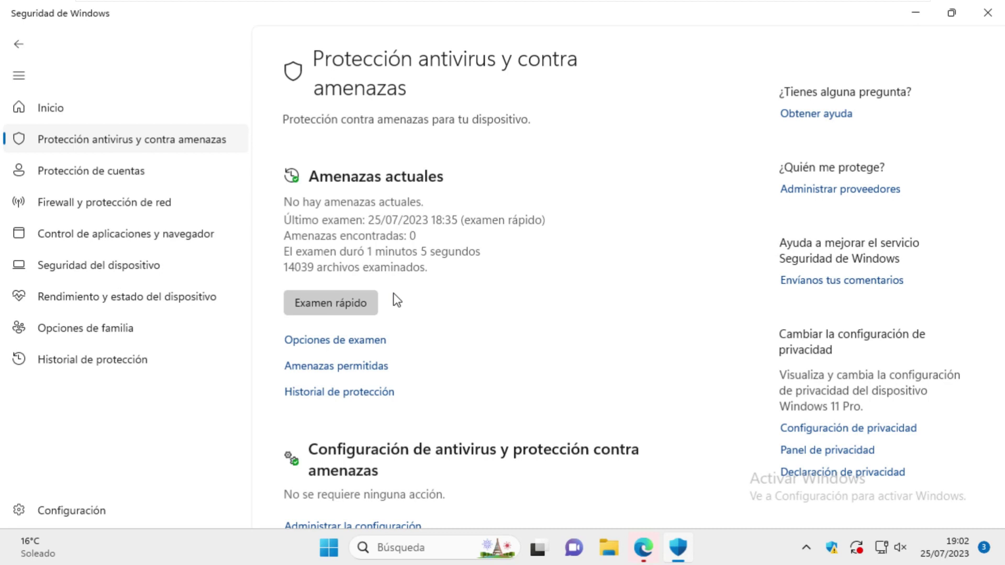
click(322, 346)
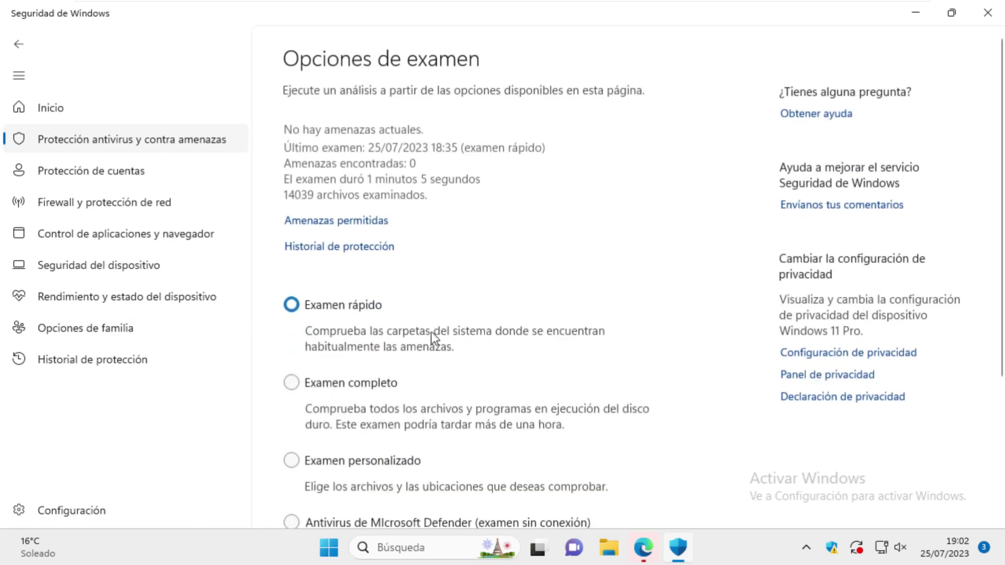
scroll(485, 293, down, 3)
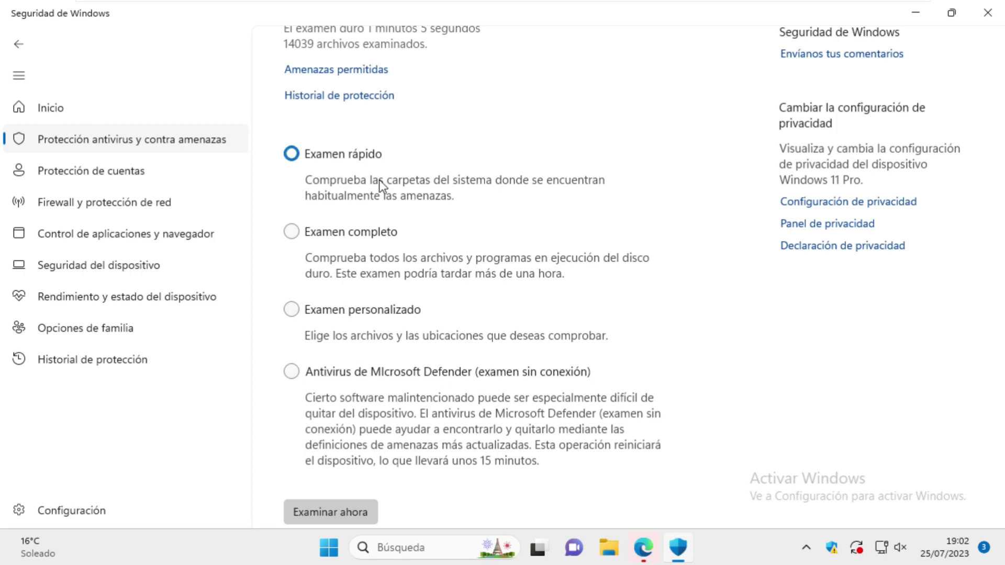
click(343, 234)
click(341, 374)
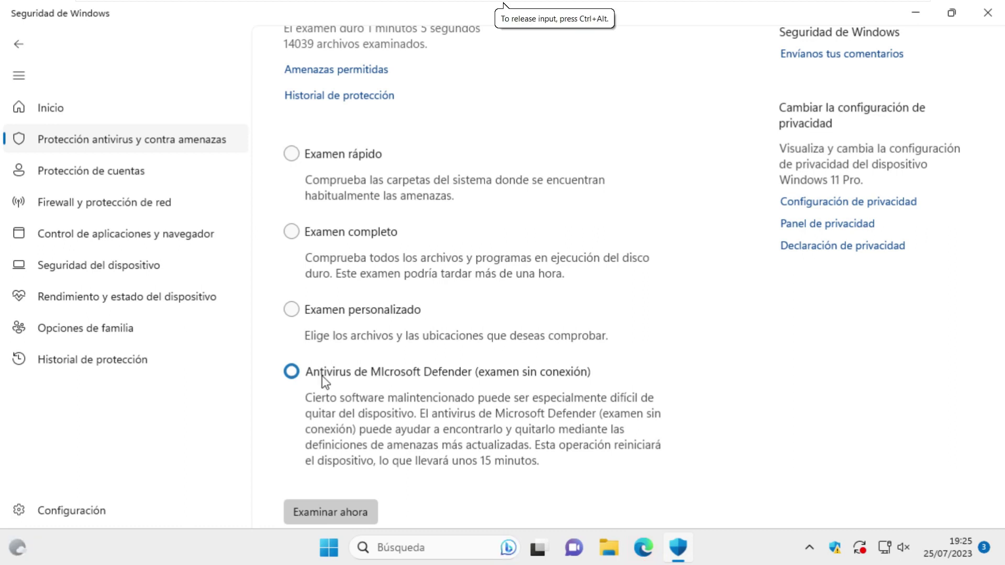
Step: Keep the Microsoft Defender offline scan selected, and open the network adapter connections in Panel de control
click(334, 374)
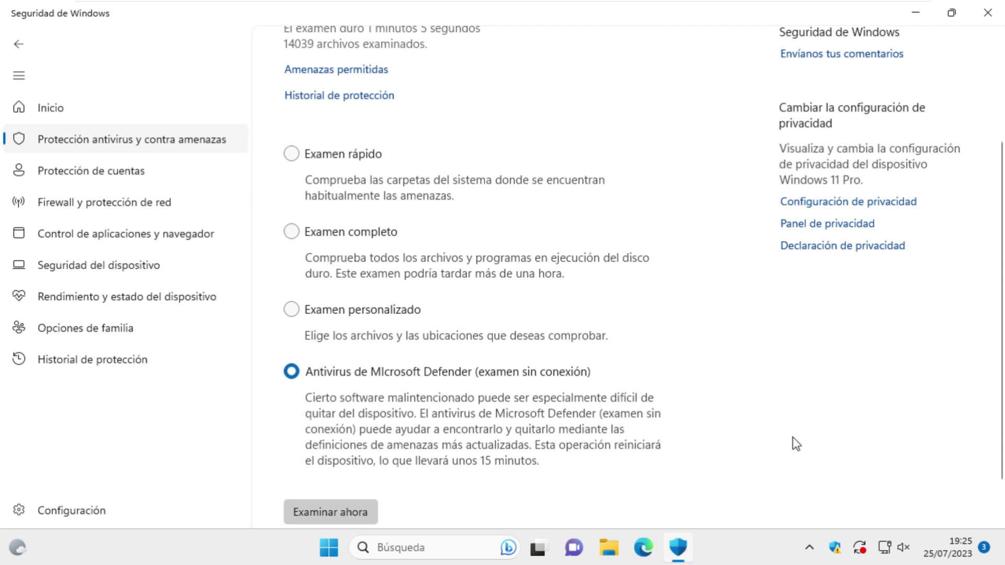
click(336, 557)
text(panel de control)
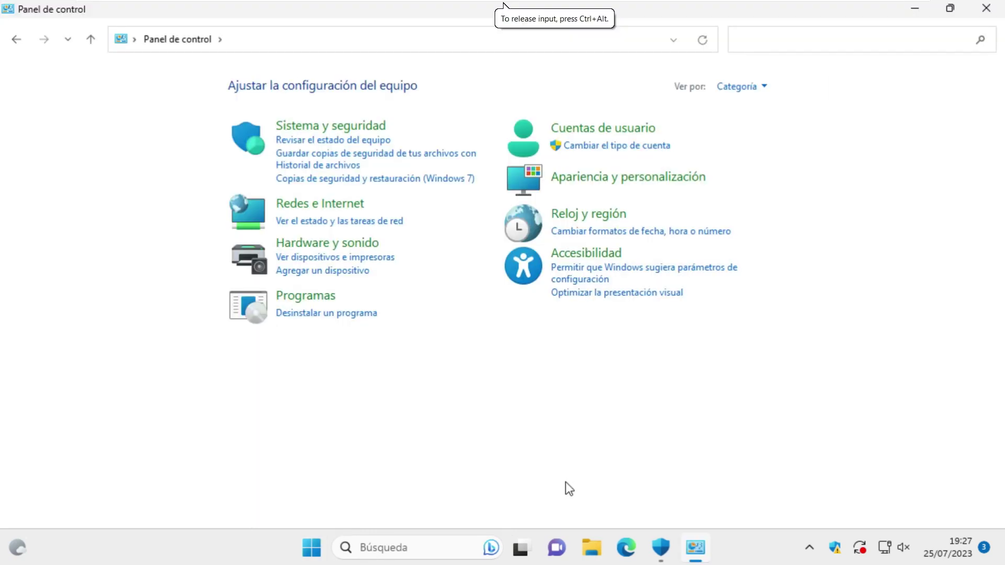
click(309, 206)
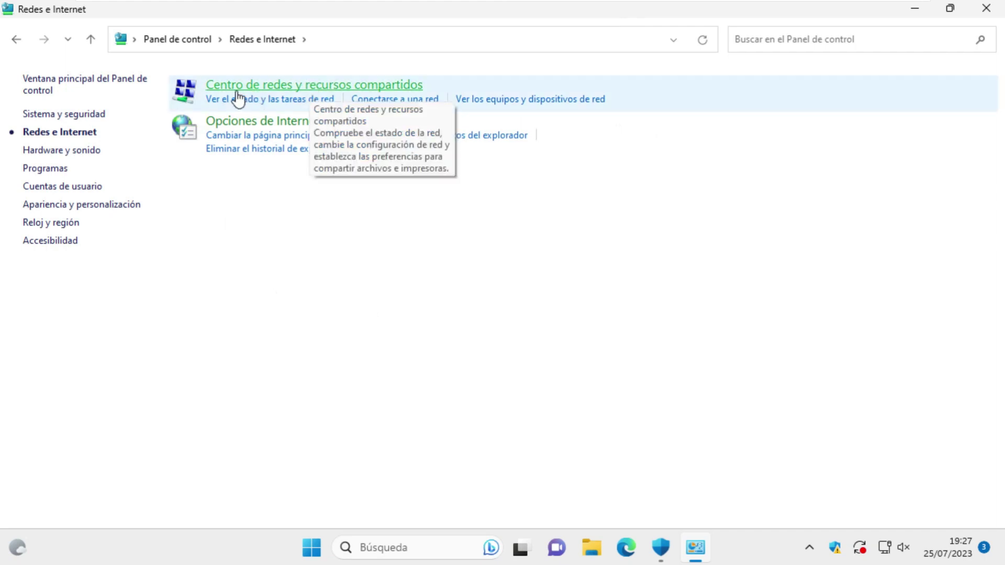
click(309, 88)
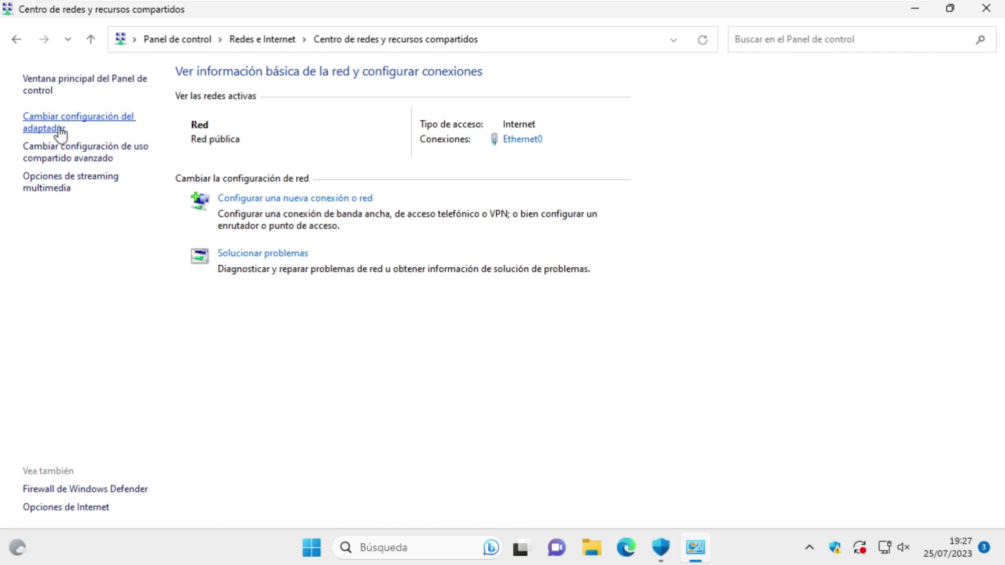
click(54, 125)
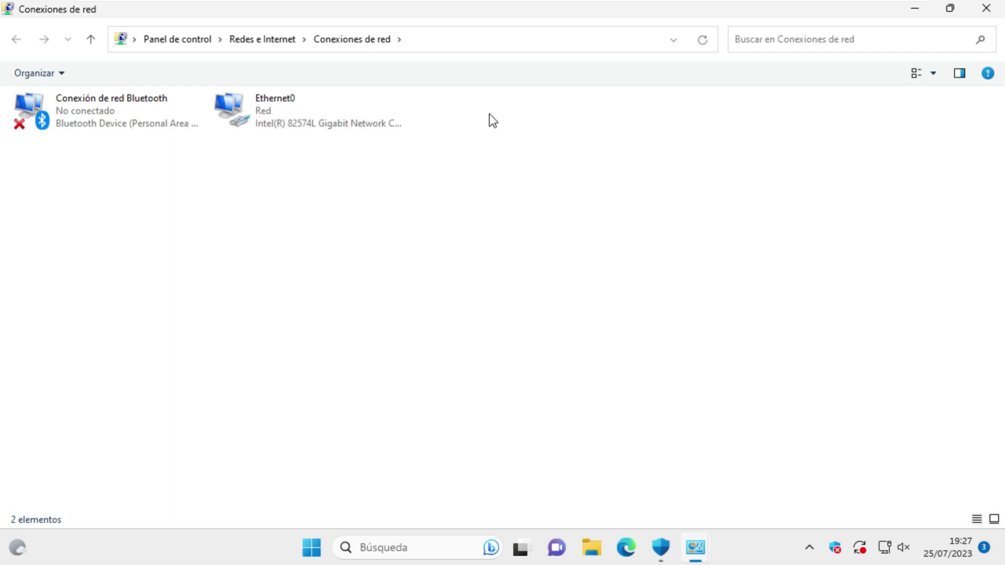
Step: Disable the Ethernet0 network adapter to disconnect the computer from the network
click(292, 105)
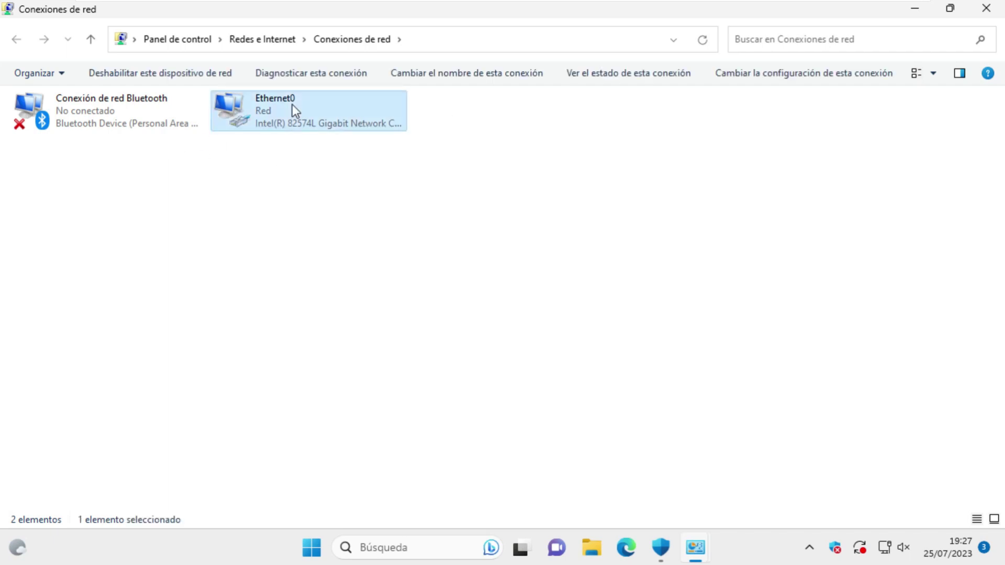
right_click(292, 105)
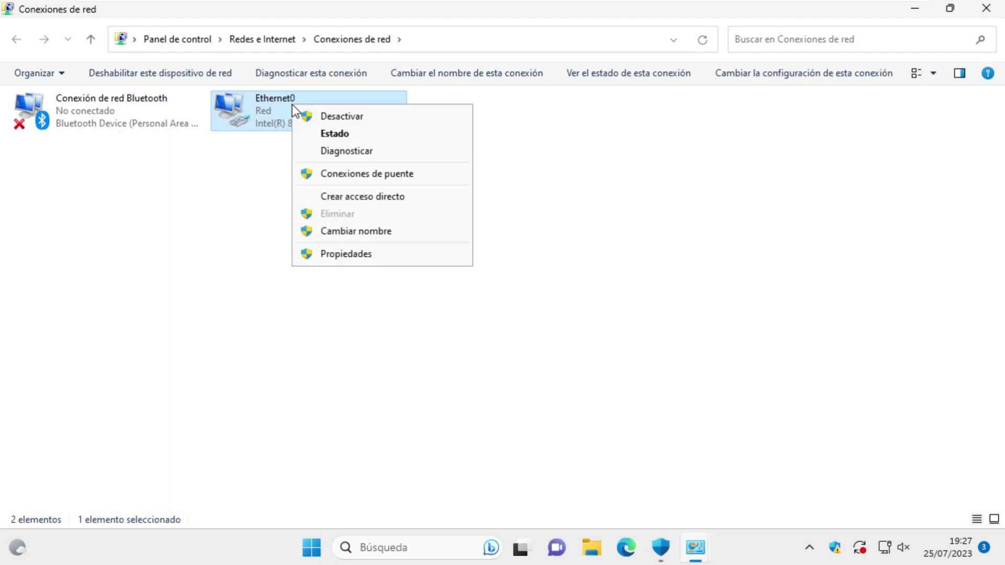
click(319, 117)
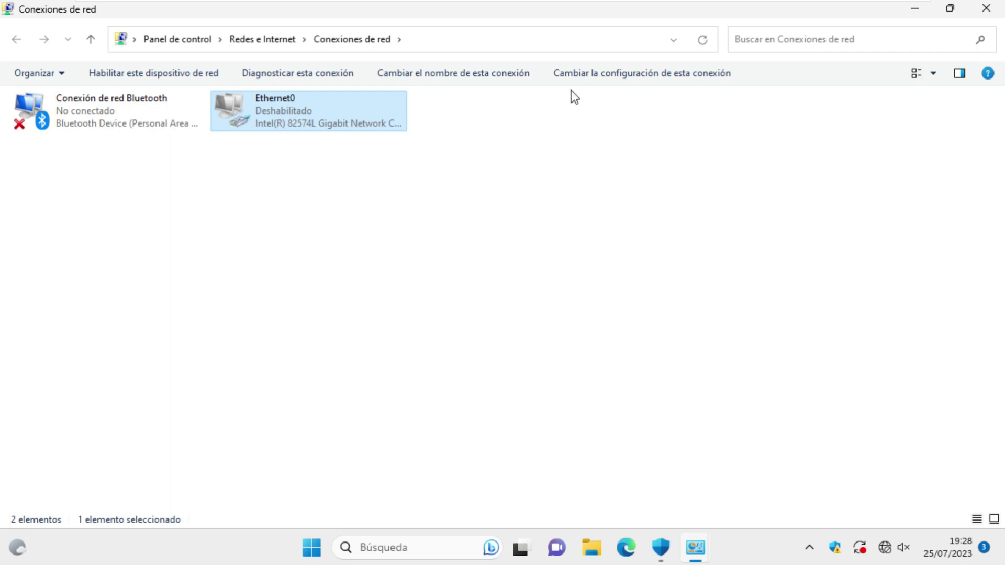
Step: Return to Seguridad de Windows and start the Microsoft Defender offline scan, allowing the device changes and dismissing the sign-out notice
key(alt+Tab)
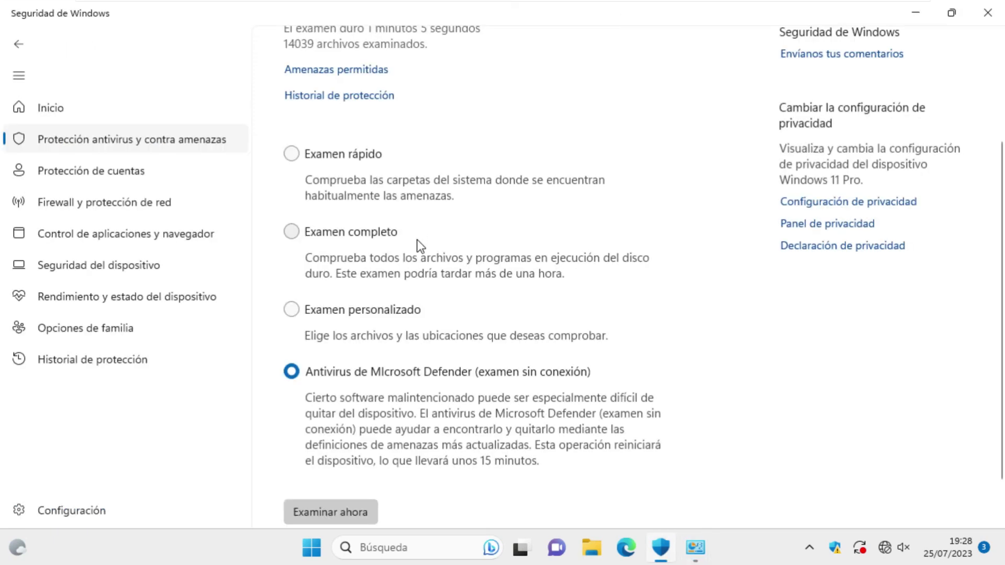
scroll(418, 244, down, 1)
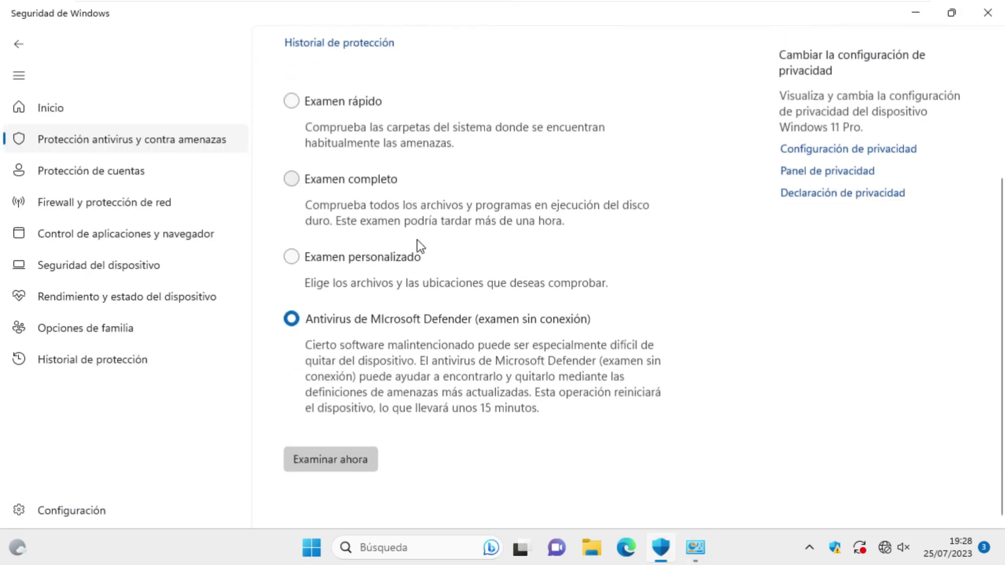
click(331, 459)
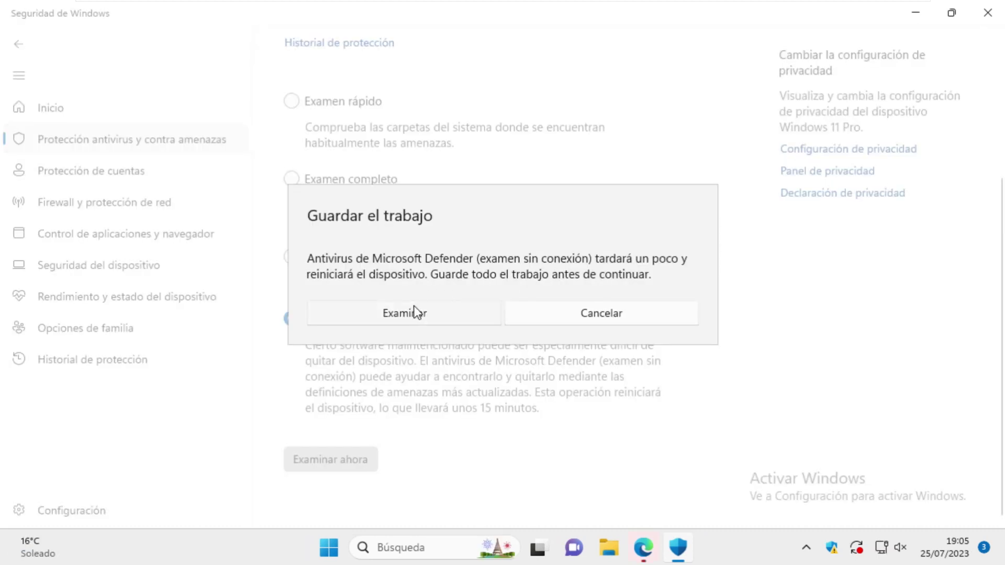
click(413, 310)
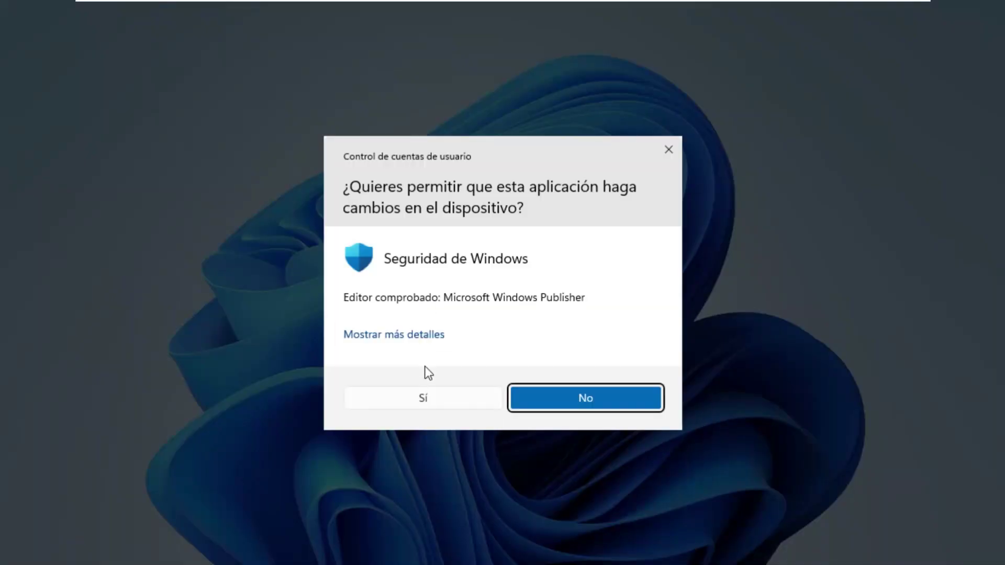
click(428, 397)
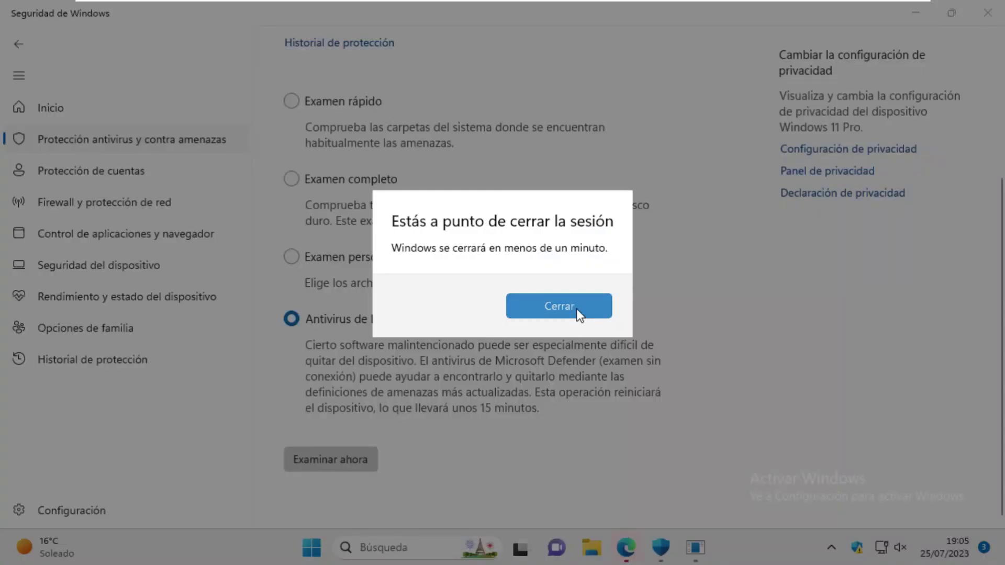
click(559, 306)
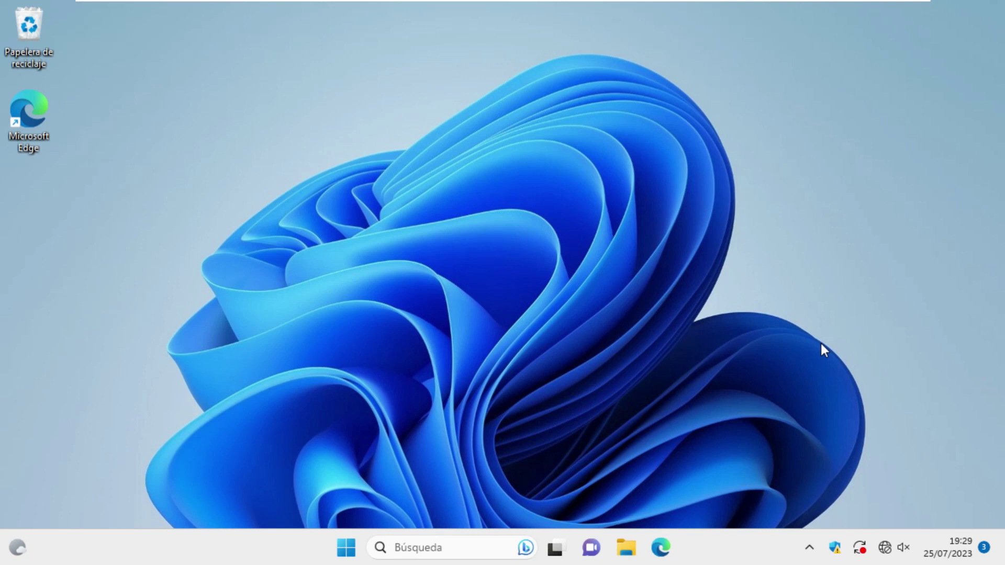
Step: Find Panel de control through a search and open the adapter settings from Centro de redes y recursos compartidos
click(345, 548)
click(521, 78)
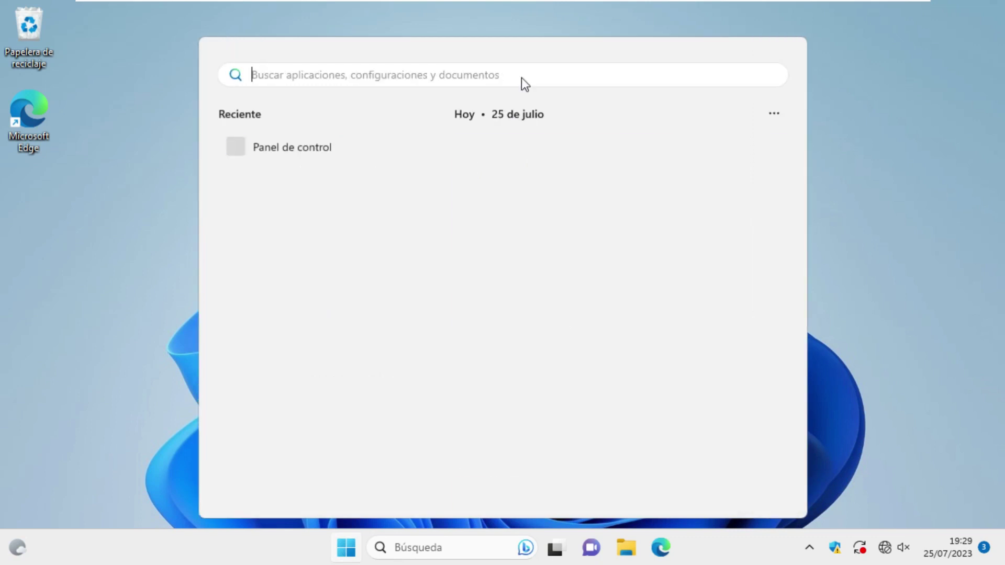
text(panel de con)
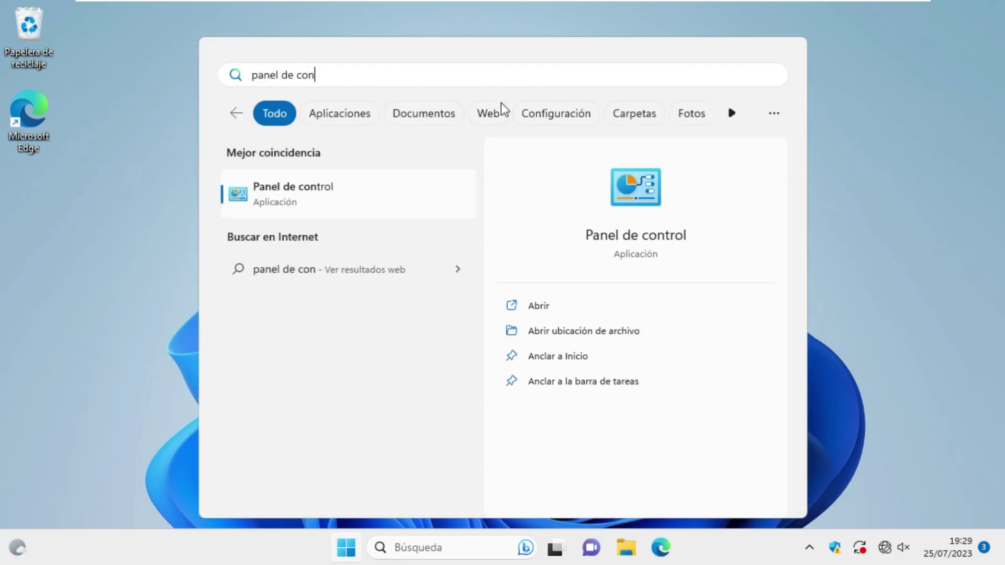
click(356, 188)
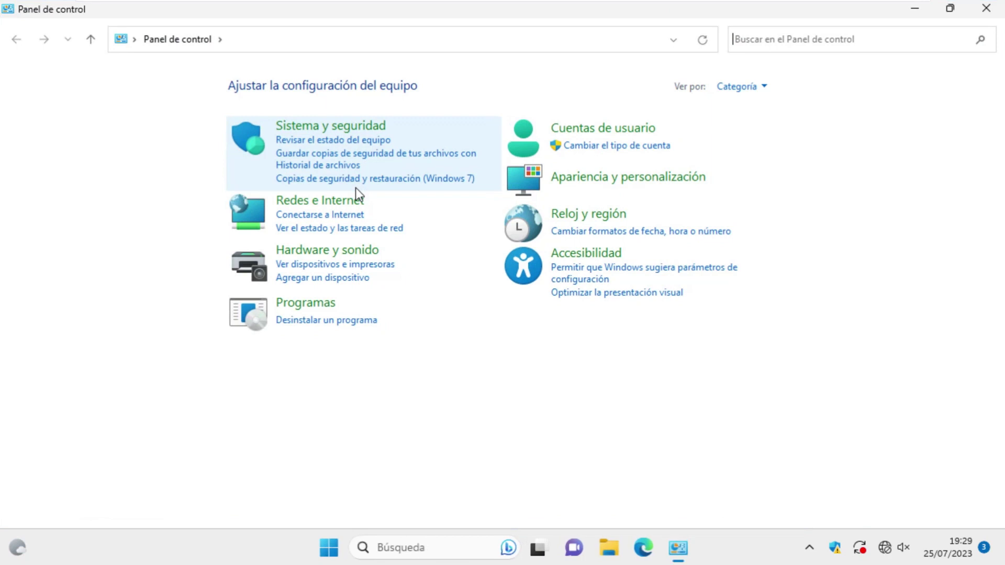
click(337, 206)
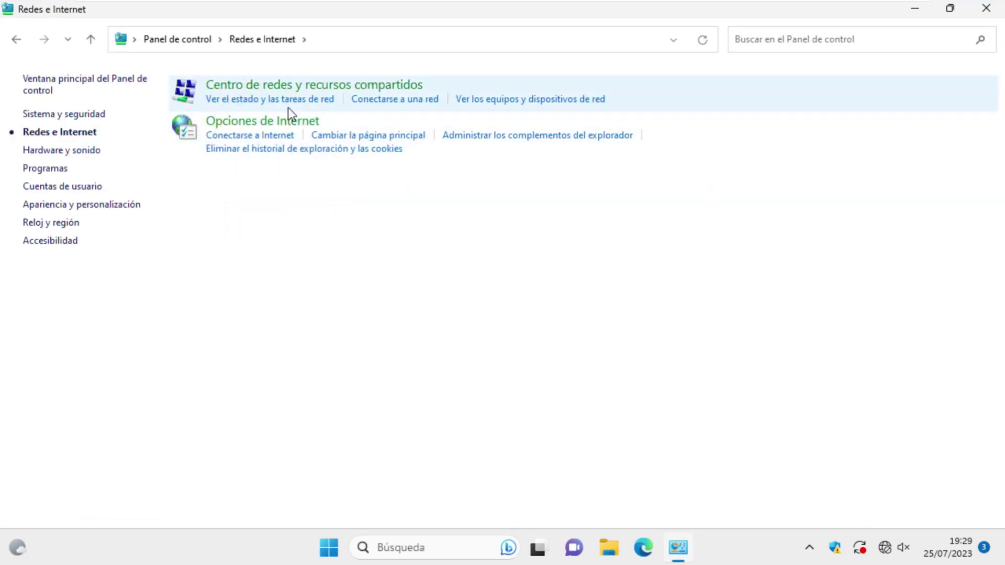
click(295, 98)
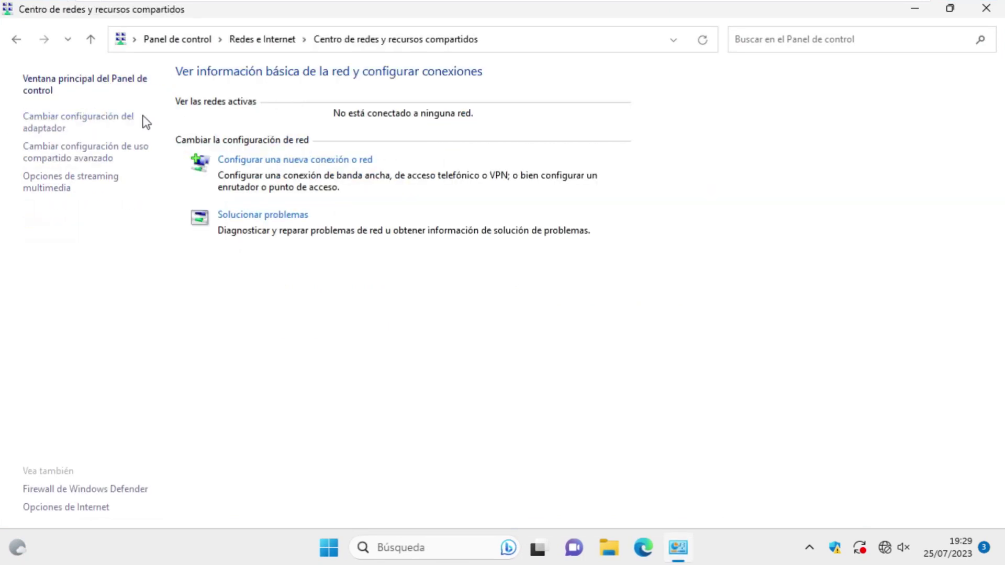
click(119, 128)
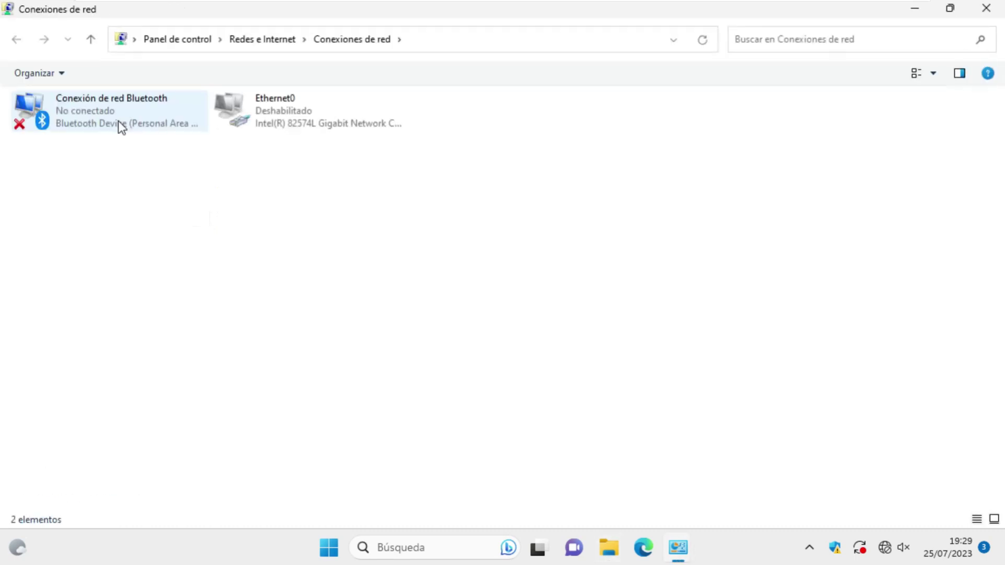
Step: Enable the Ethernet0 network adapter again and close the network connections window
right_click(309, 123)
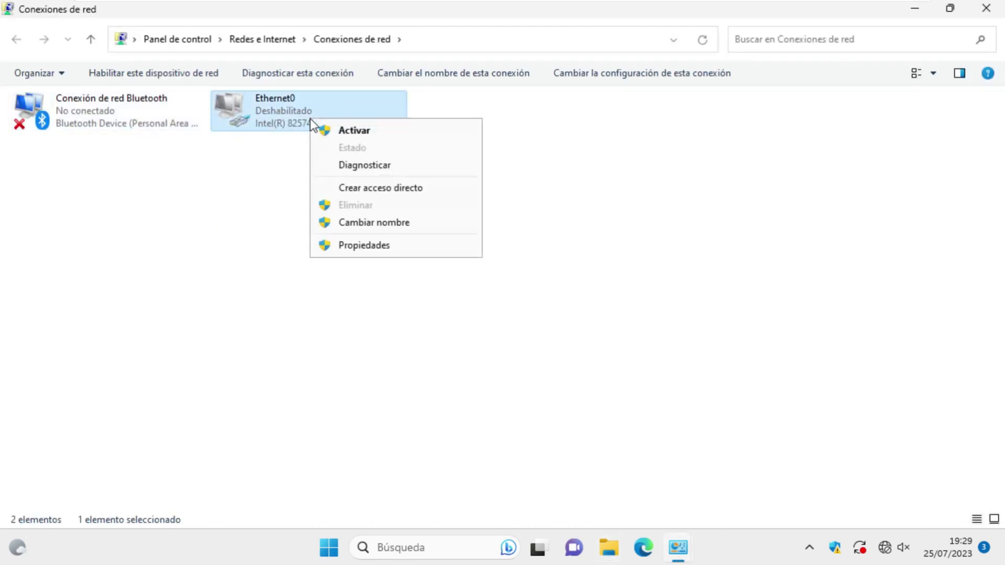
click(388, 135)
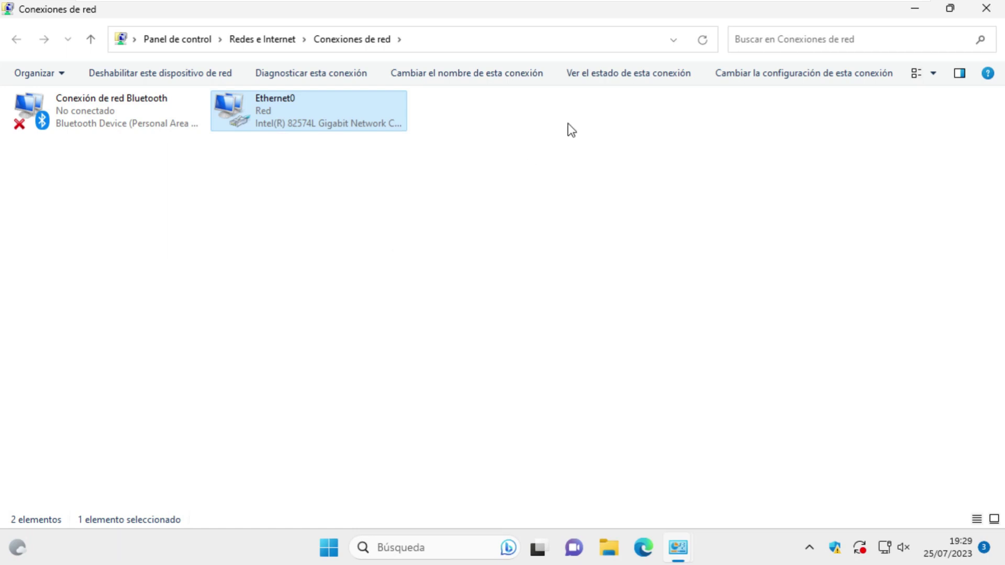
key(alt+F4)
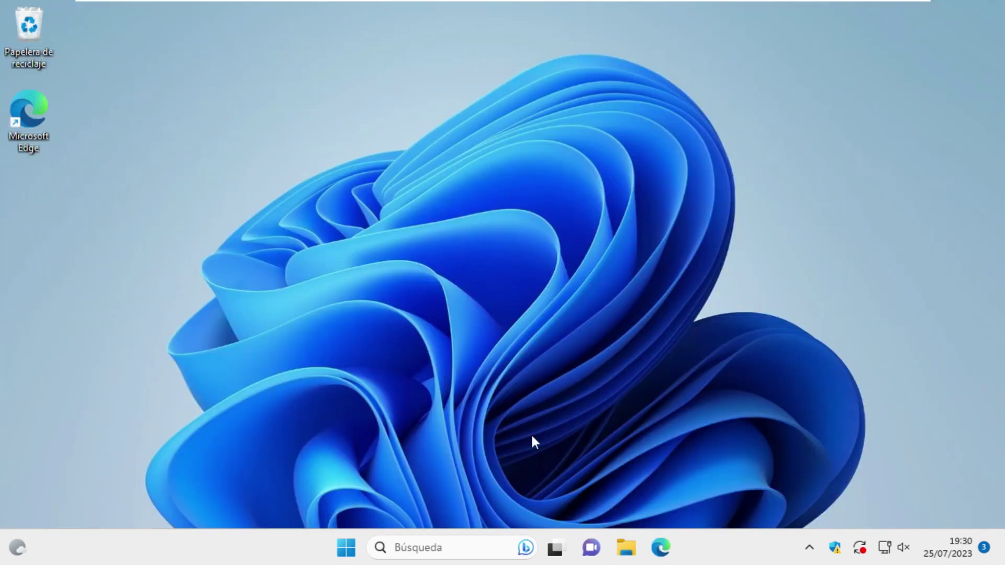
Step: Open Seguridad de Windows and go to the ransomware protection settings under Protección antivirus y contra amenazas
click(836, 548)
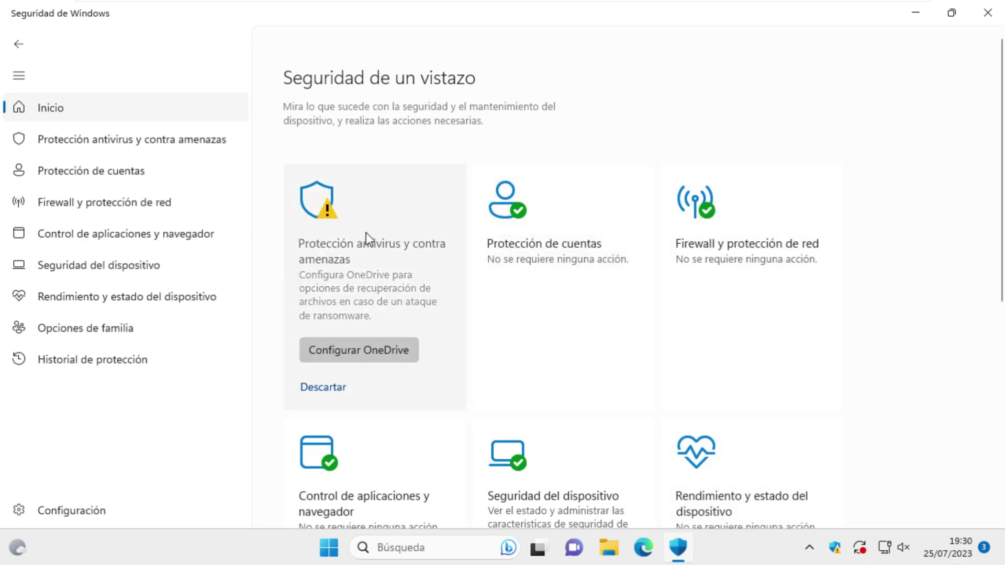
click(327, 253)
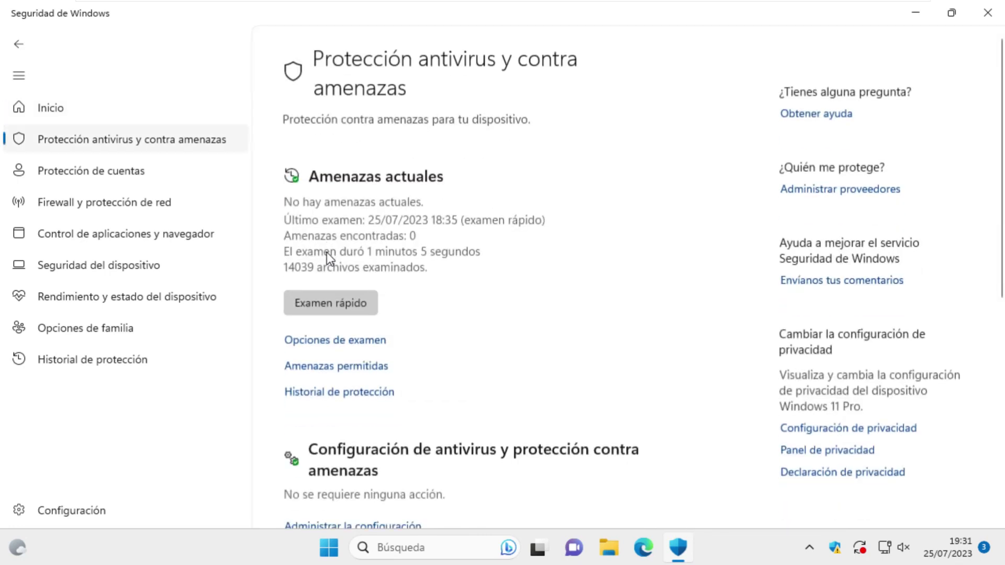
scroll(466, 244, down, 5)
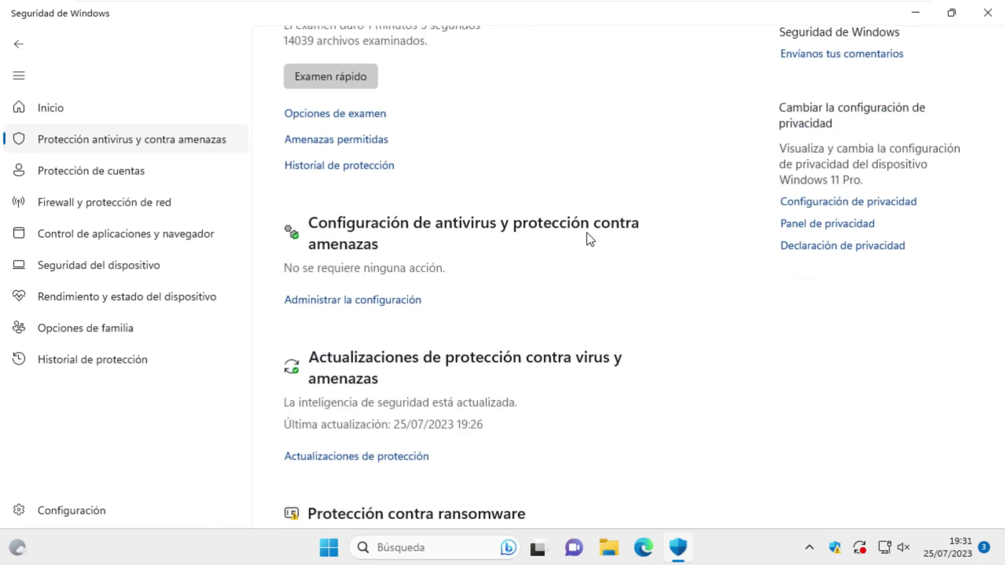
scroll(587, 234, down, 4)
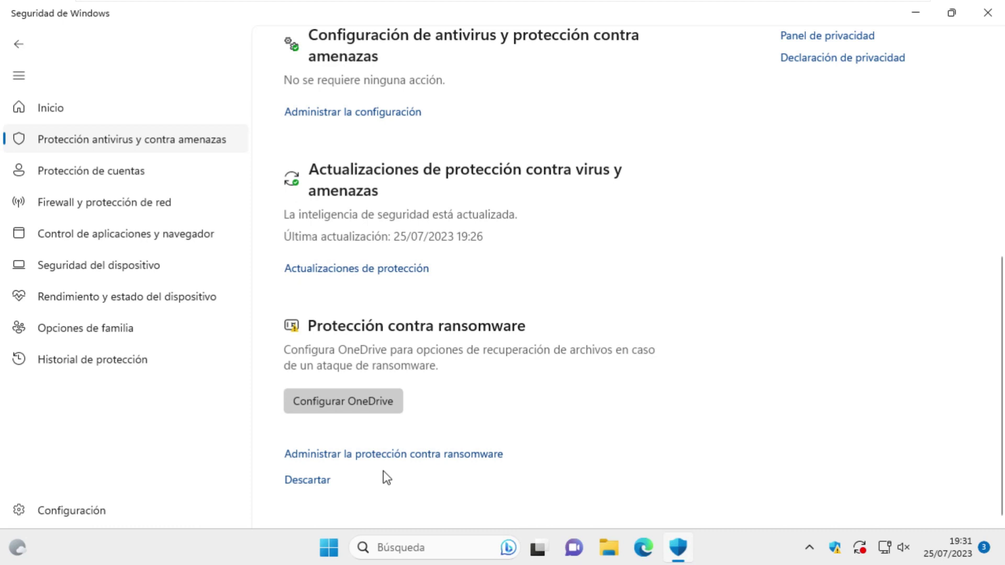
click(341, 456)
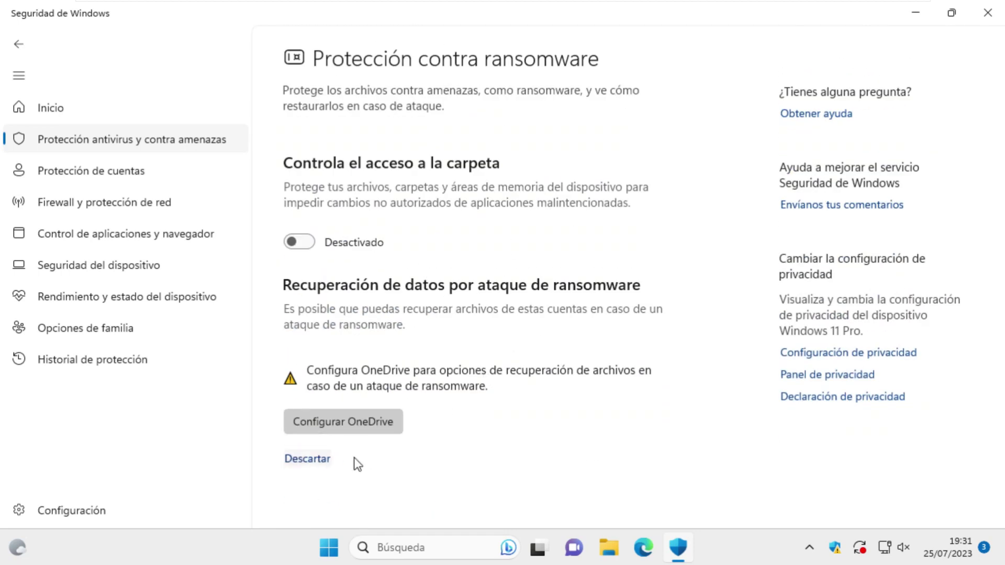
Step: Dismiss the OneDrive recovery recommendation and turn on Controla el acceso a la carpeta, allowing the change to the device
click(325, 464)
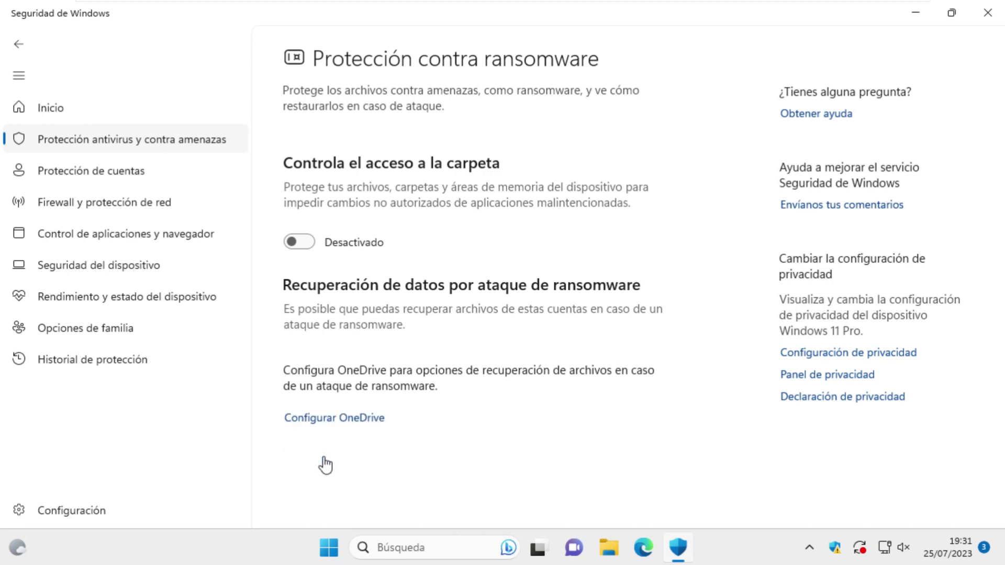
click(307, 243)
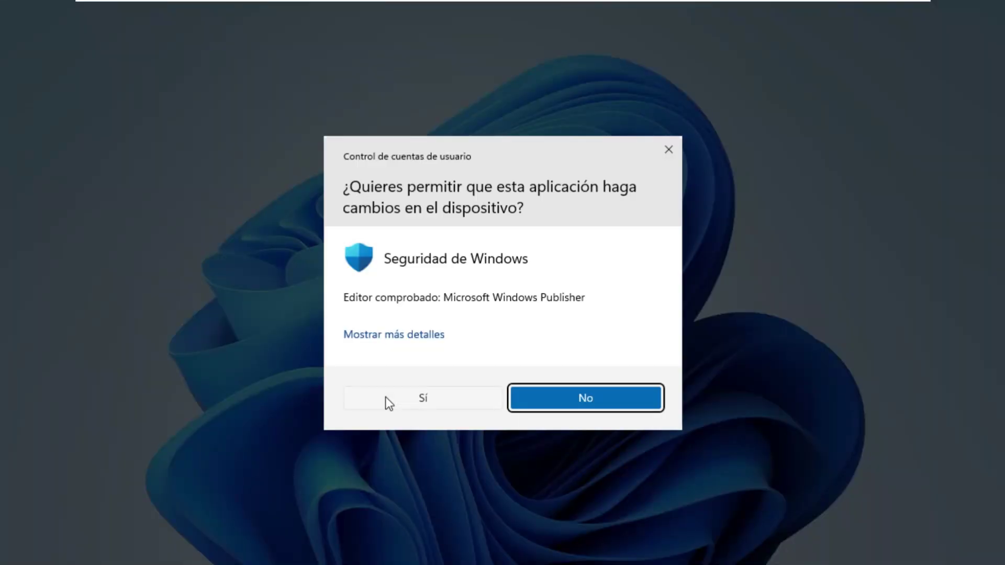
click(386, 399)
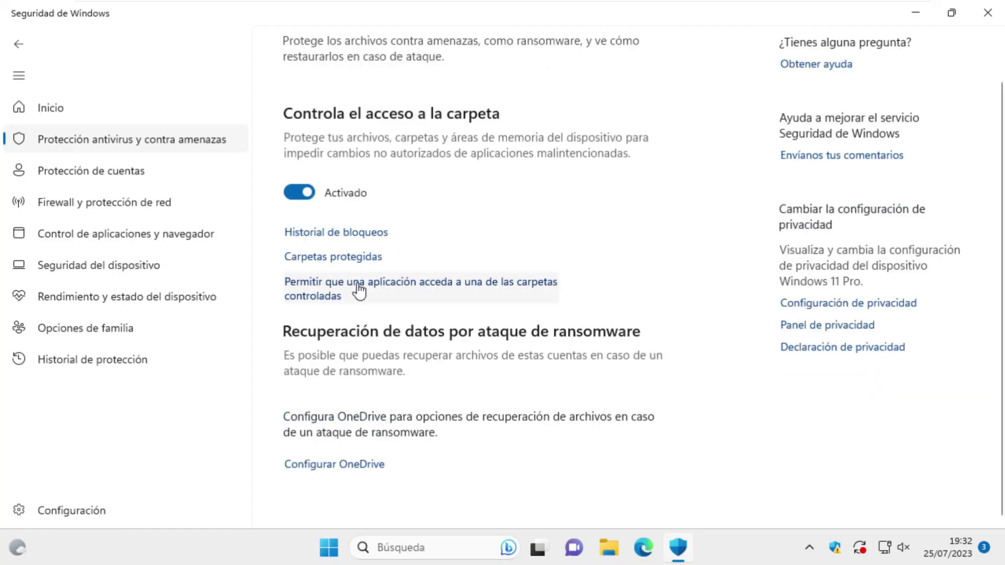
Step: Open Carpetas protegidas and review the list of folders protected against ransomware
click(333, 262)
scroll(390, 214, down, 3)
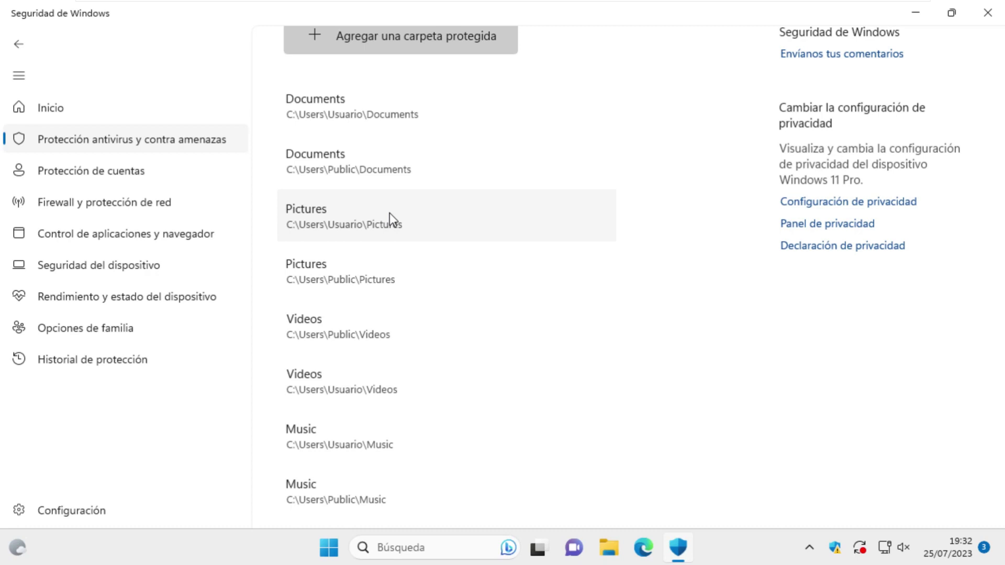
scroll(389, 212, down, 2)
scroll(390, 212, up, 2)
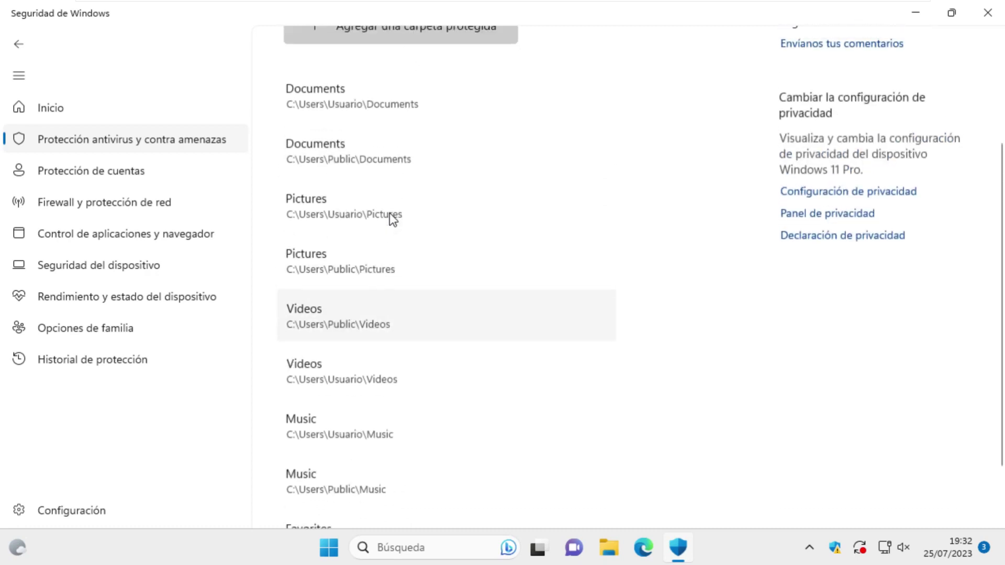
scroll(389, 213, up, 2)
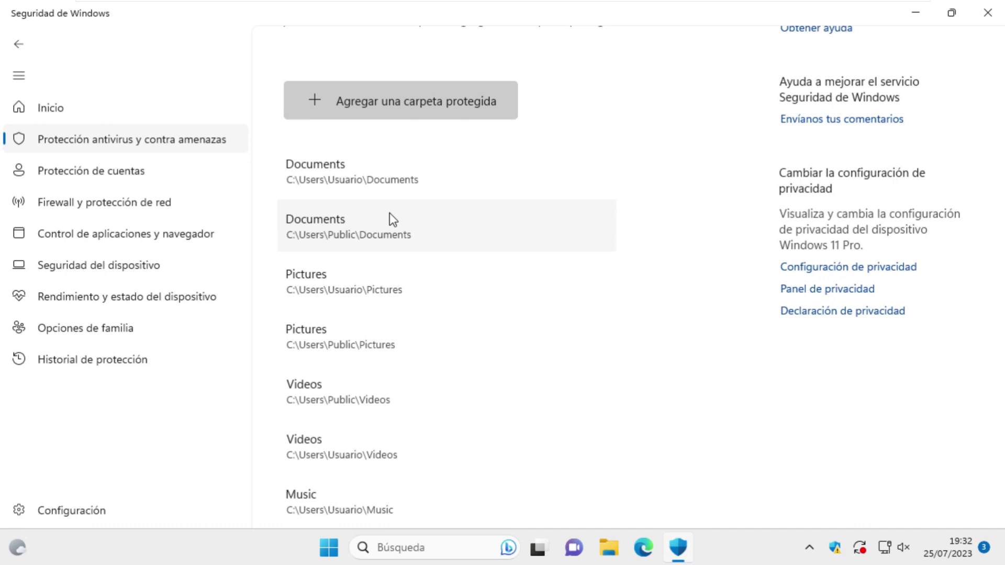
scroll(389, 212, up, 2)
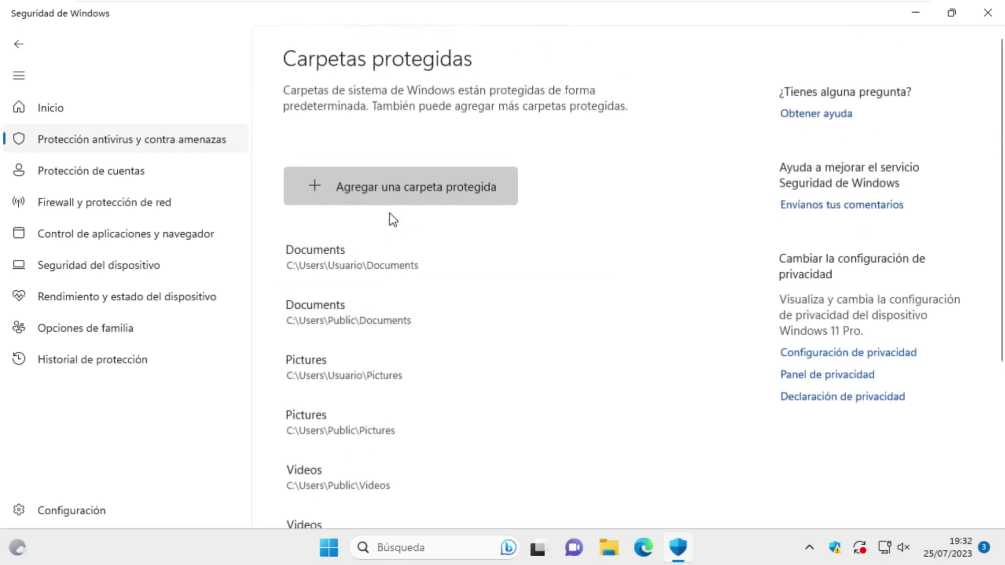
Step: Look through the whole list of protected folders and go back to the previous page
scroll(390, 212, down, 5)
scroll(390, 213, up, 5)
scroll(411, 246, down, 3)
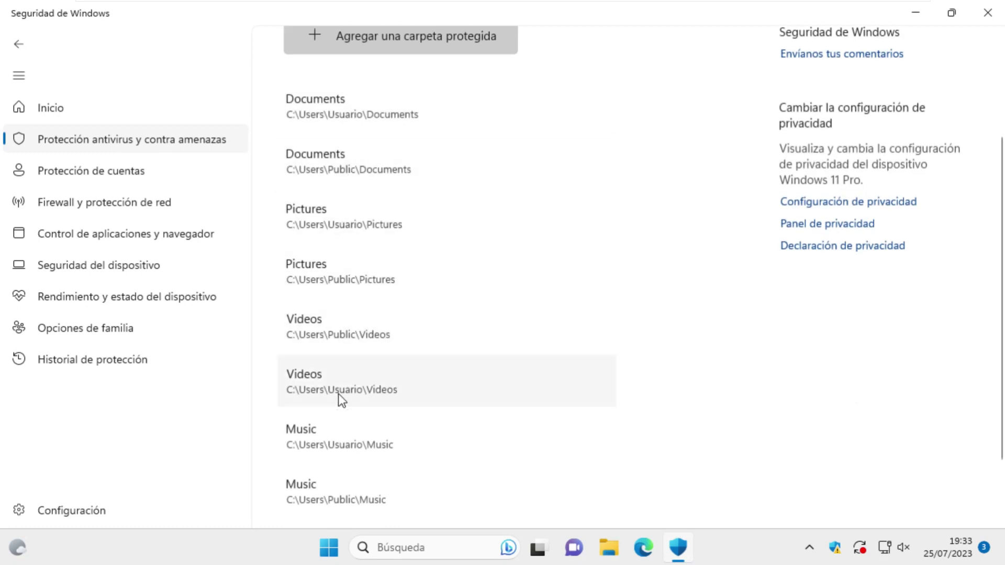
scroll(455, 266, up, 3)
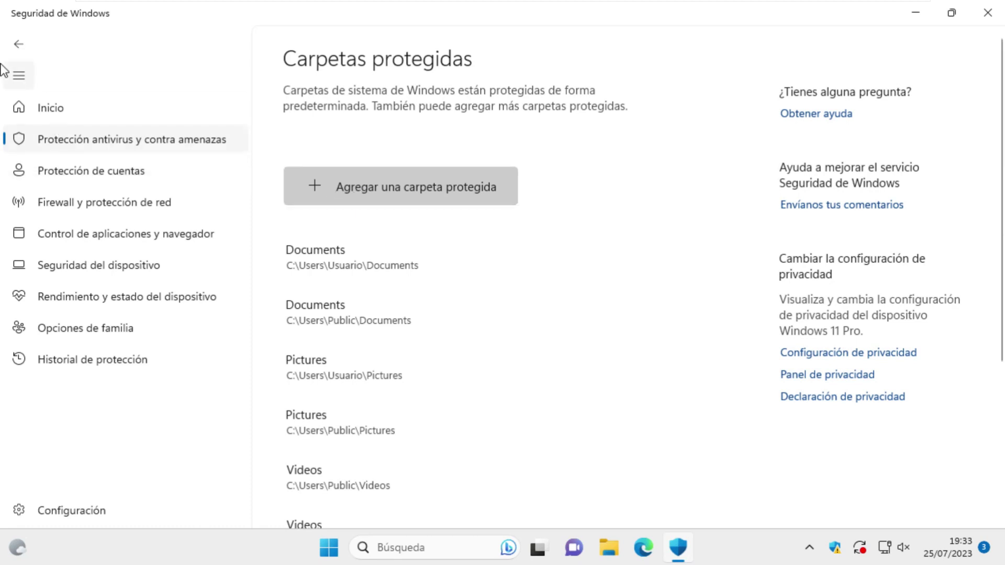
click(18, 44)
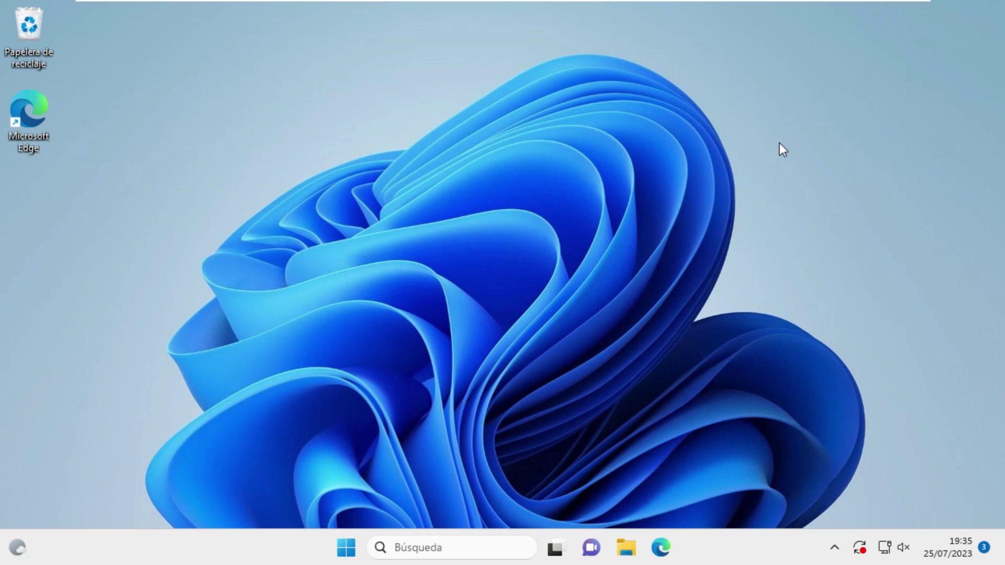
Step: Switch to Microsoft Edge, open the official Malwarebytes site from the malwarebytes search results, and download the free installer MBSetup.exe
click(826, 478)
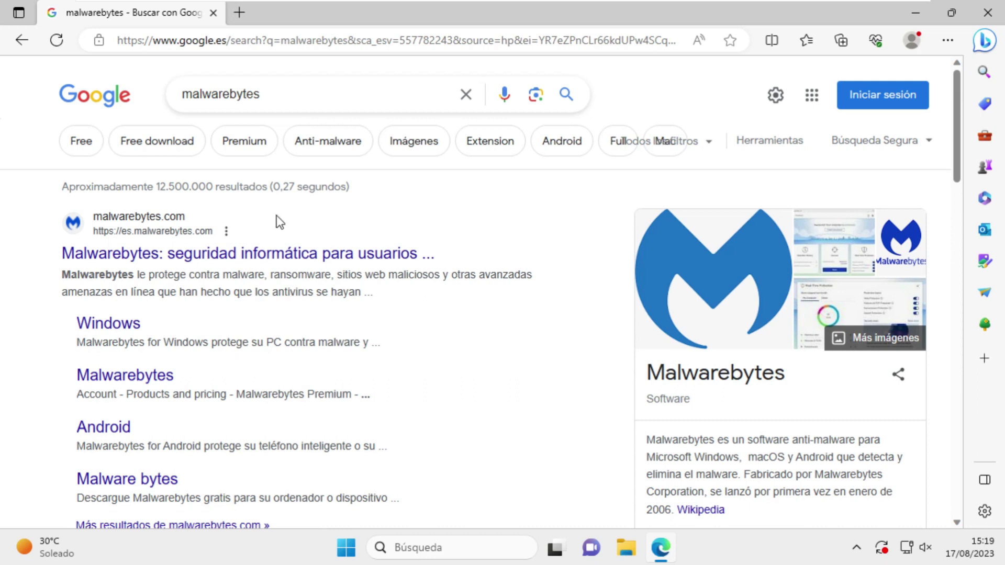
click(221, 255)
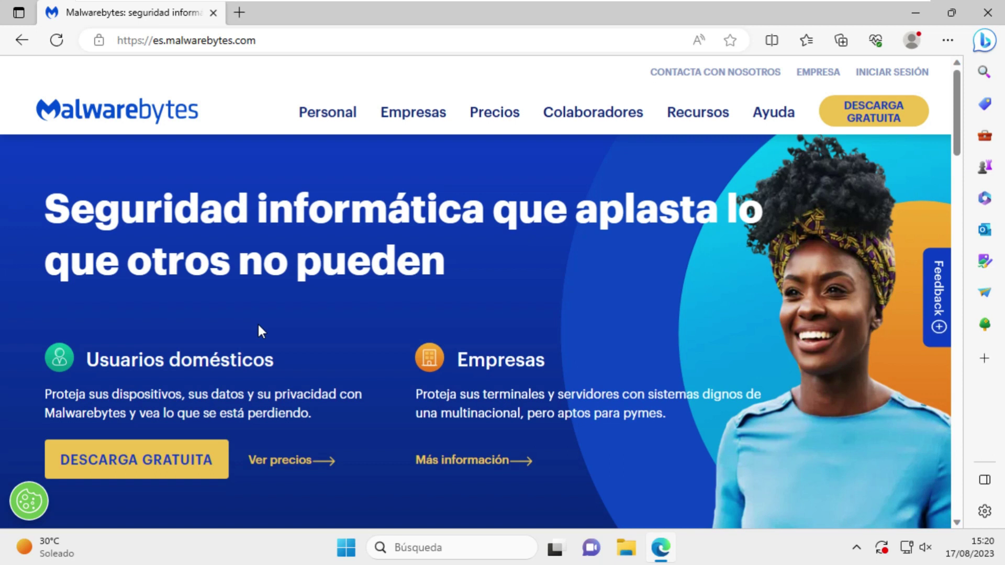
click(139, 470)
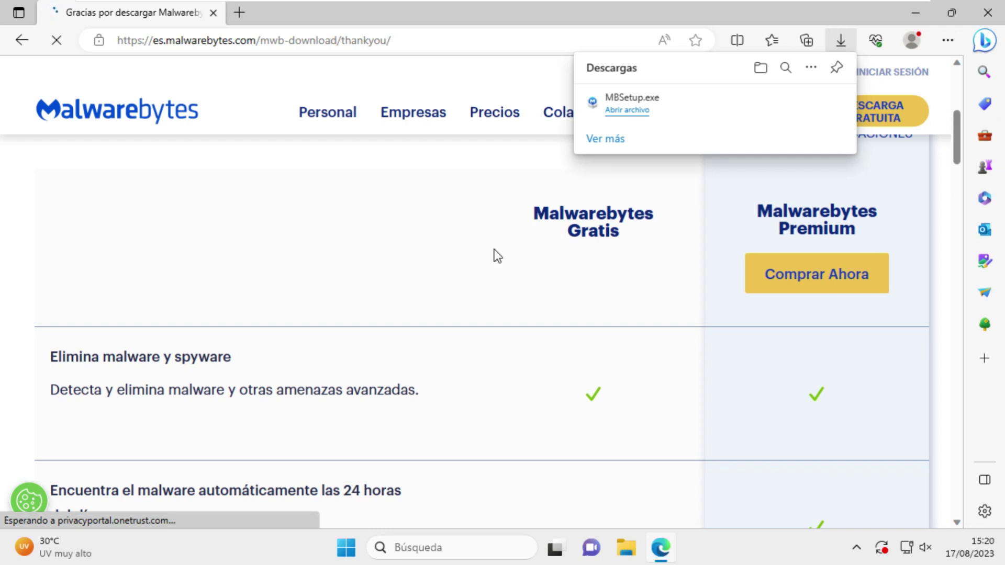
drag(60, 358, 239, 356)
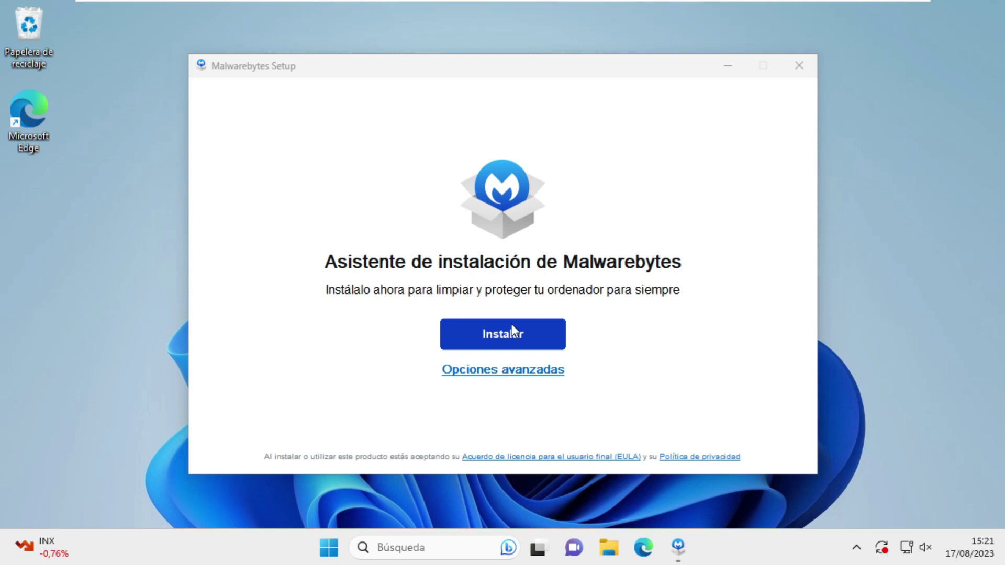
Step: Install Malwarebytes with the Particulares protection type, skipping Browser Guard, and open the program
click(501, 332)
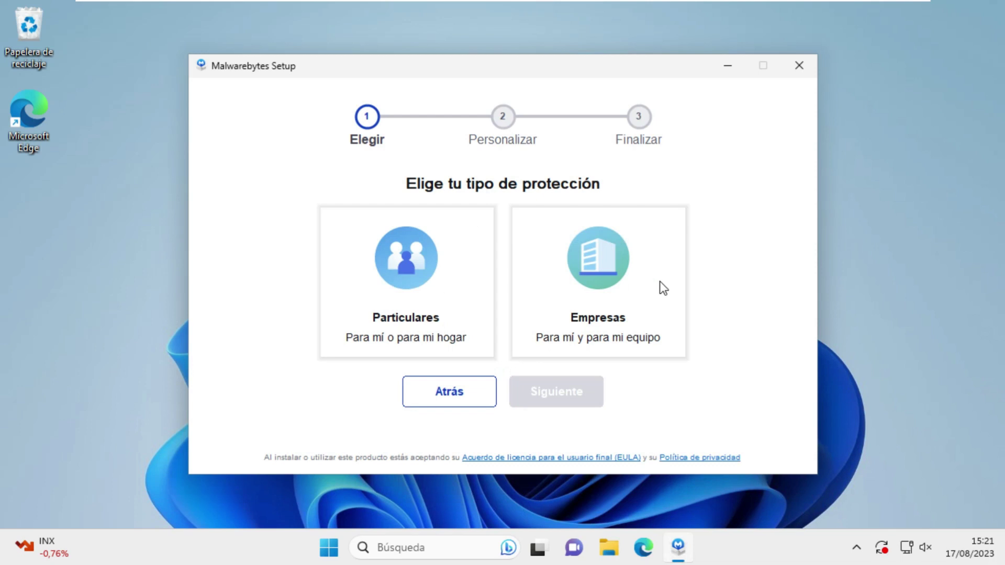
click(454, 300)
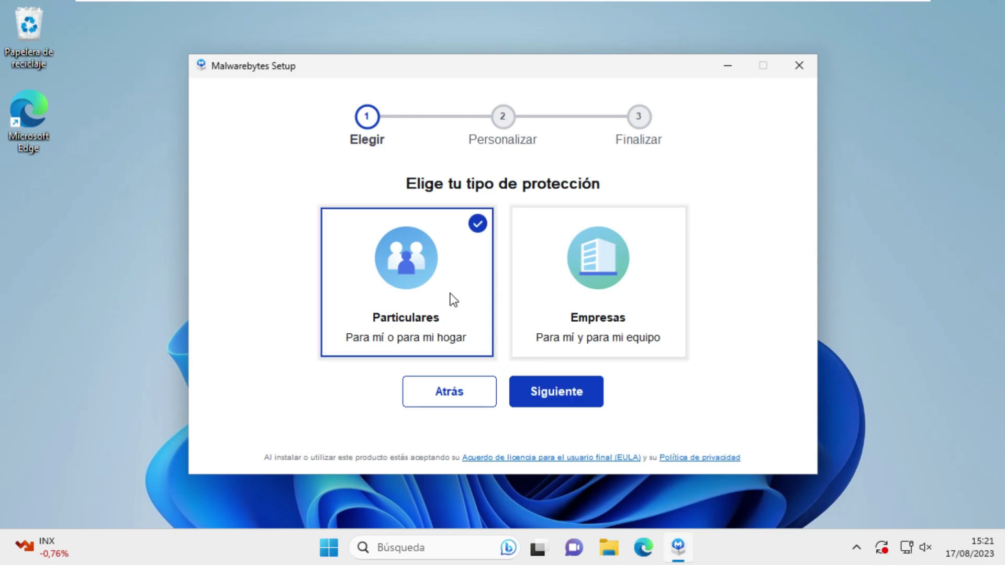
click(542, 391)
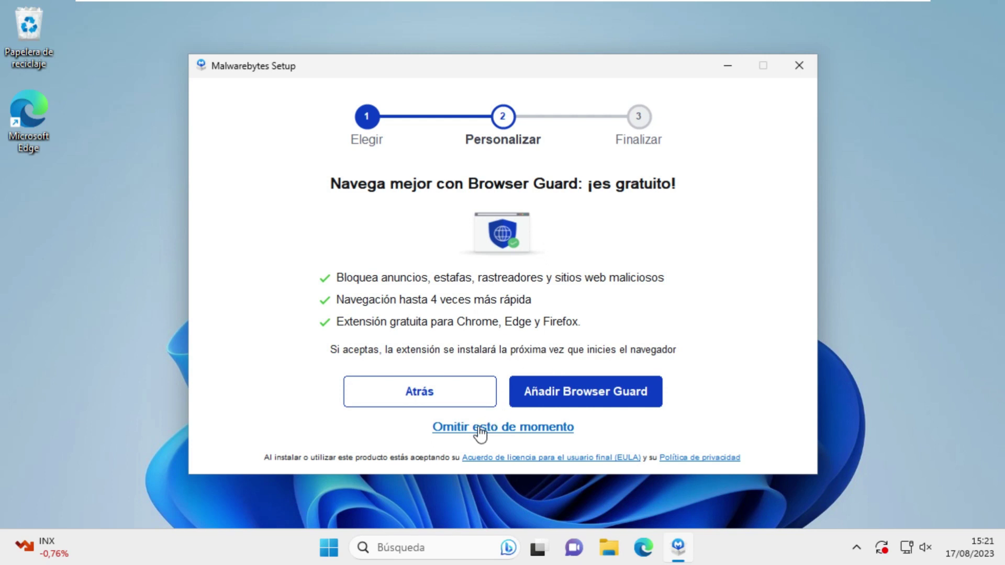
click(504, 428)
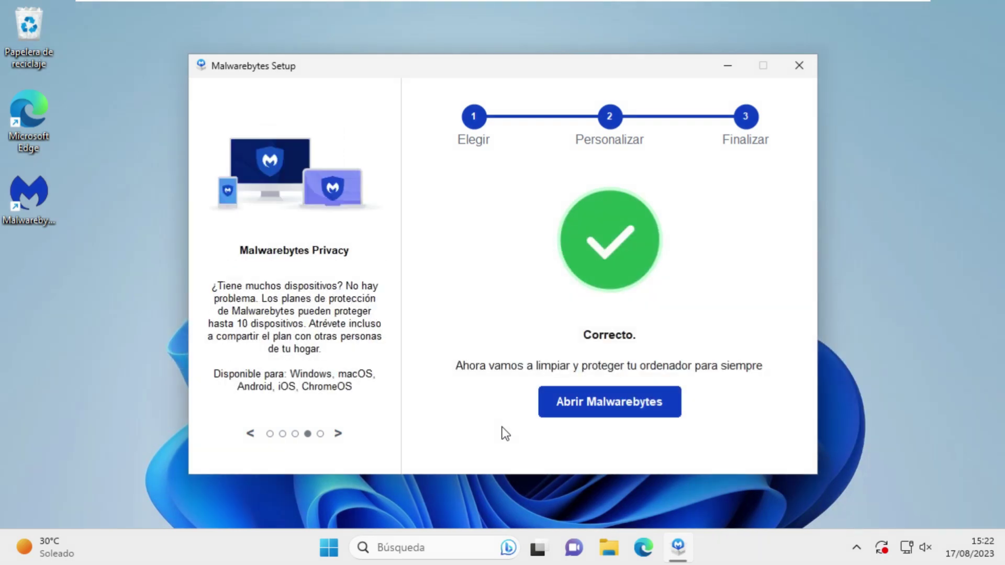
click(614, 402)
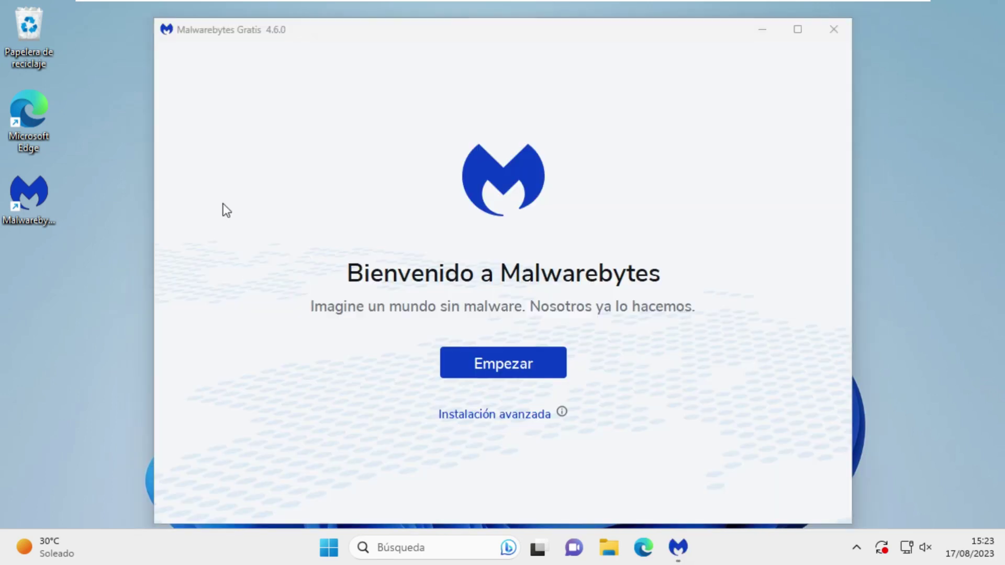
Step: Get past the Malwarebytes welcome screens by postponing the purchase and starting the 14-day Premium trial without an e-mail address
click(490, 372)
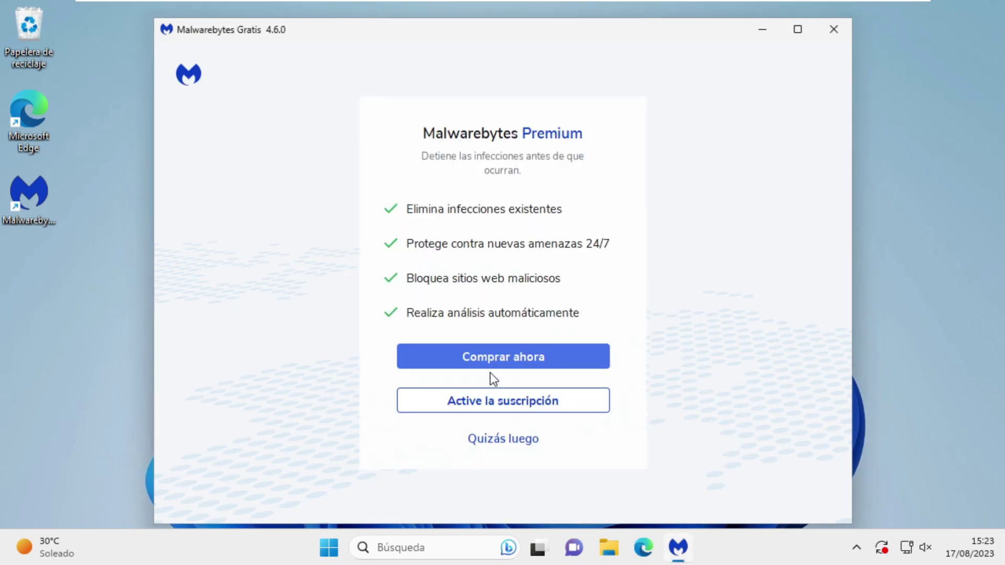
click(482, 438)
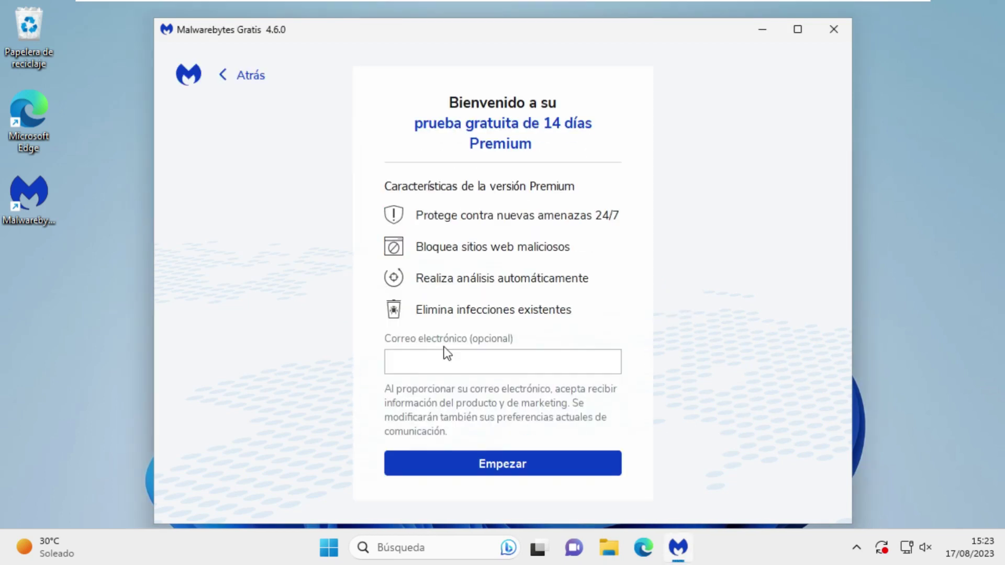
click(496, 469)
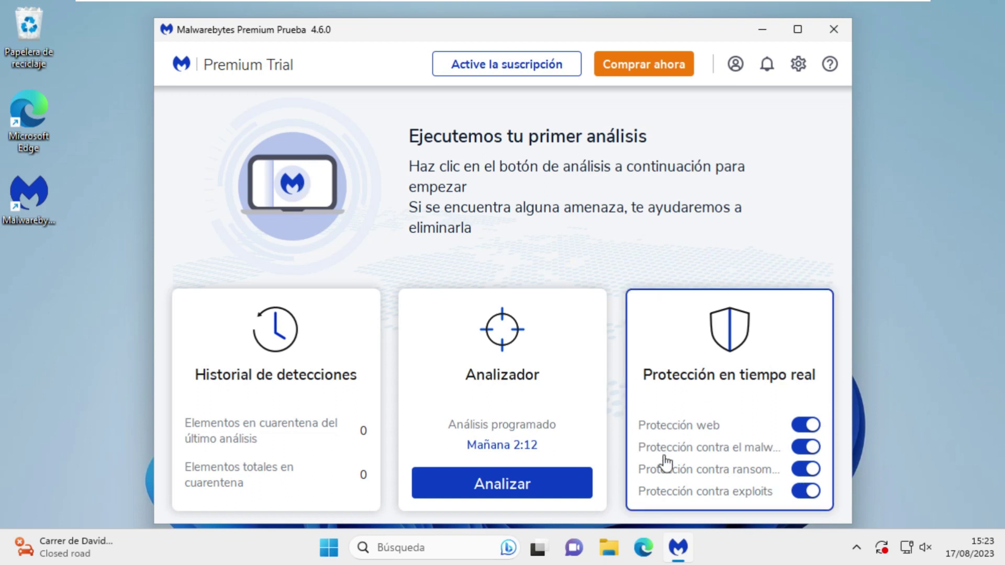
Step: Run a Malwarebytes threat scan, dismiss its summary, and close the program
click(501, 477)
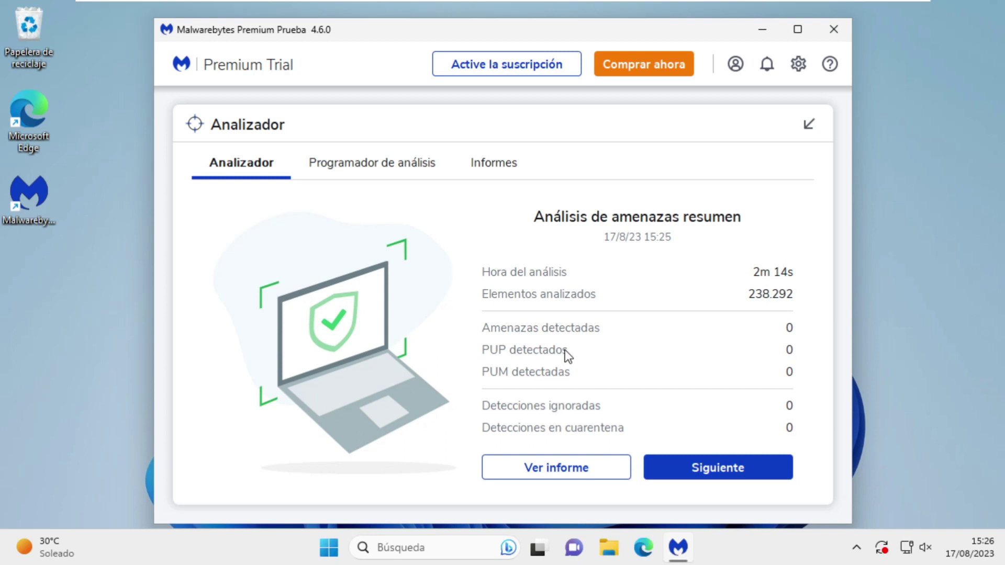
click(721, 461)
key(alt+F4)
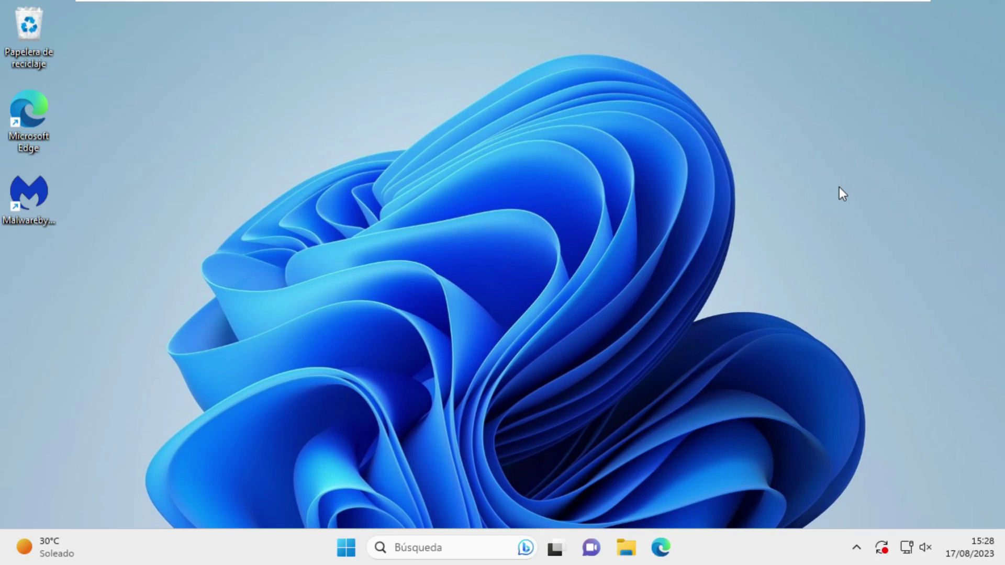
Step: Switch to Microsoft Edge and search Google for adwcleaner
click(275, 216)
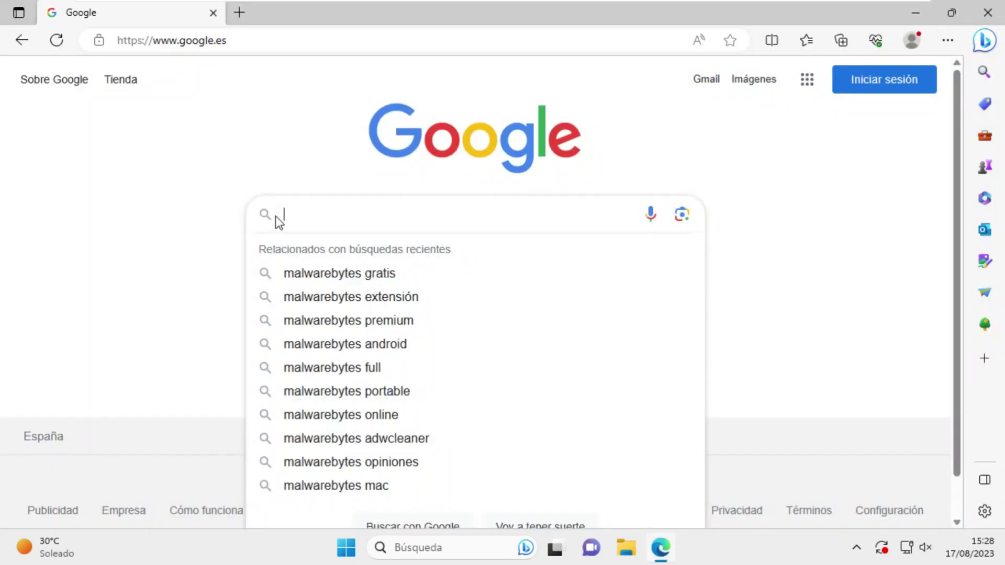
text(adw)
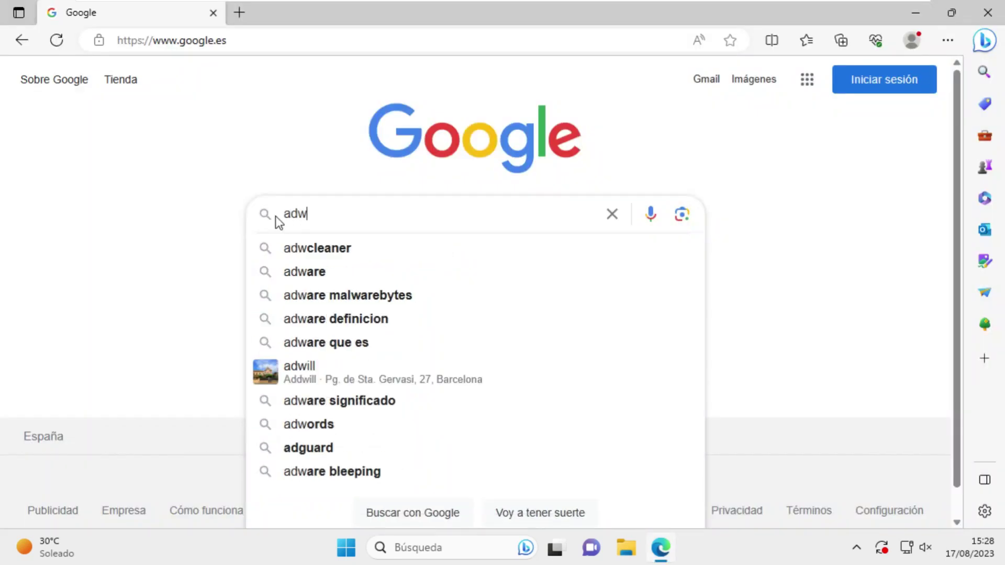
text(cleaner)
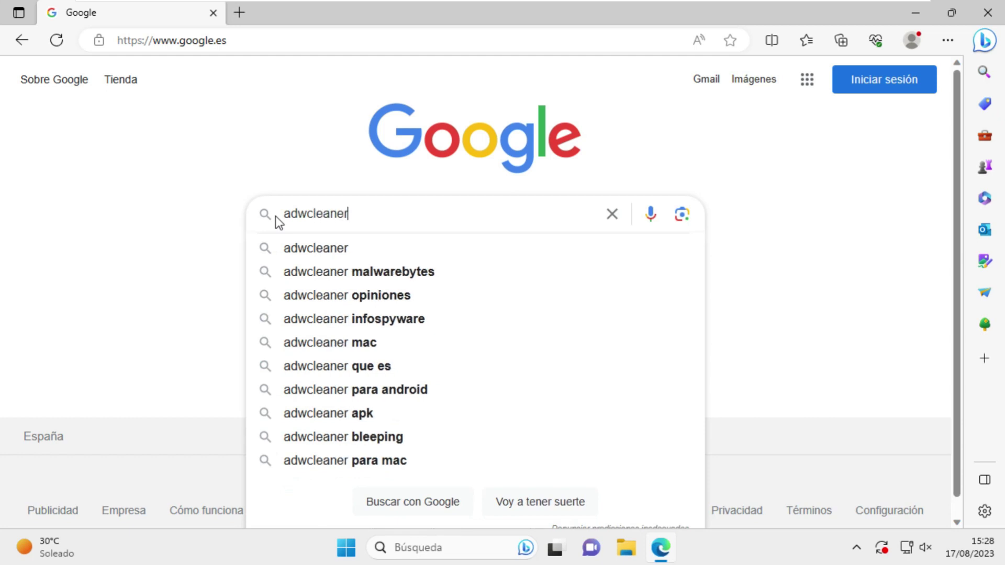
key(Return)
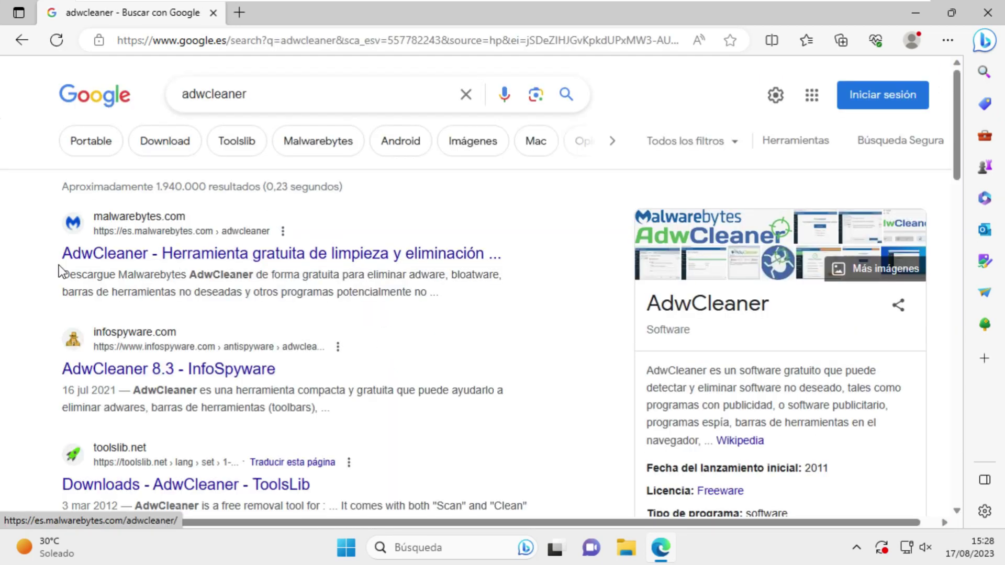
Step: Download adwcleaner.exe from the official Malwarebytes AdwCleaner page, run it, and accept the licence agreement
click(154, 255)
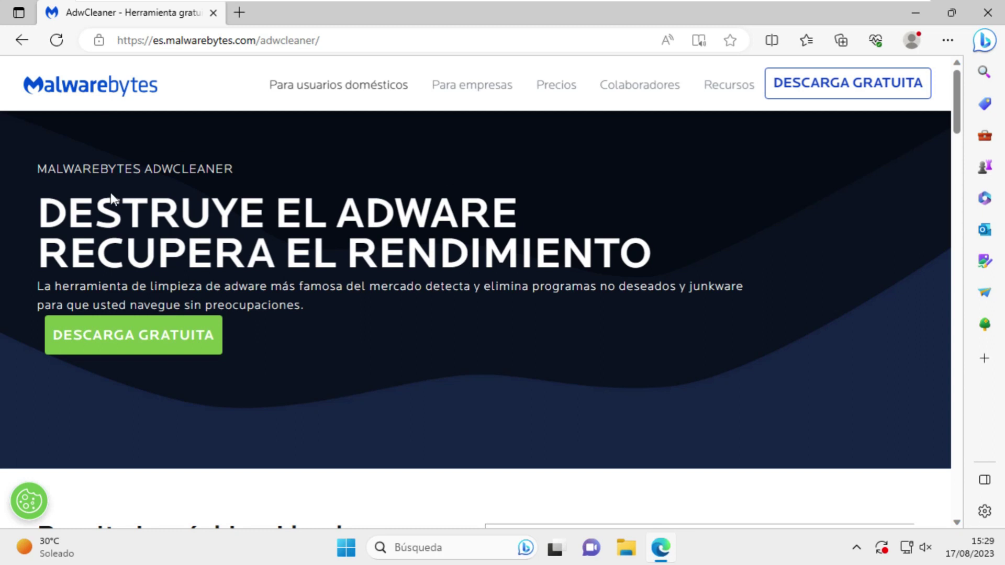
click(109, 333)
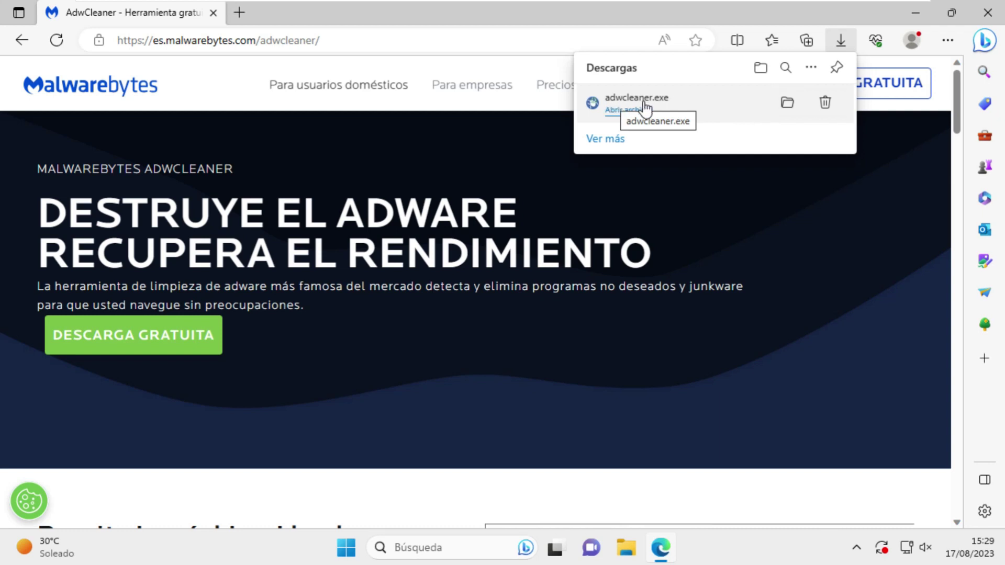
drag(164, 46, 259, 42)
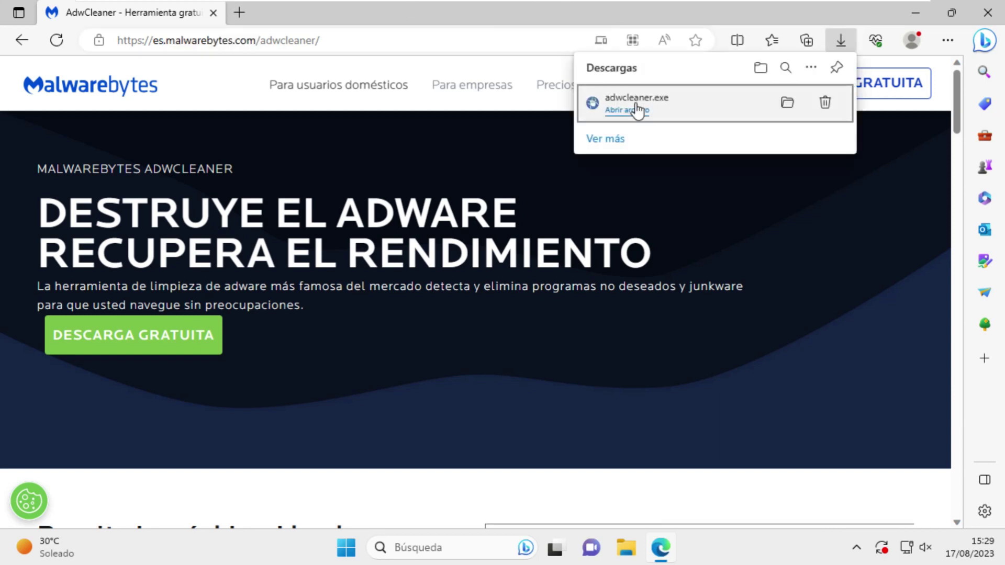
click(630, 111)
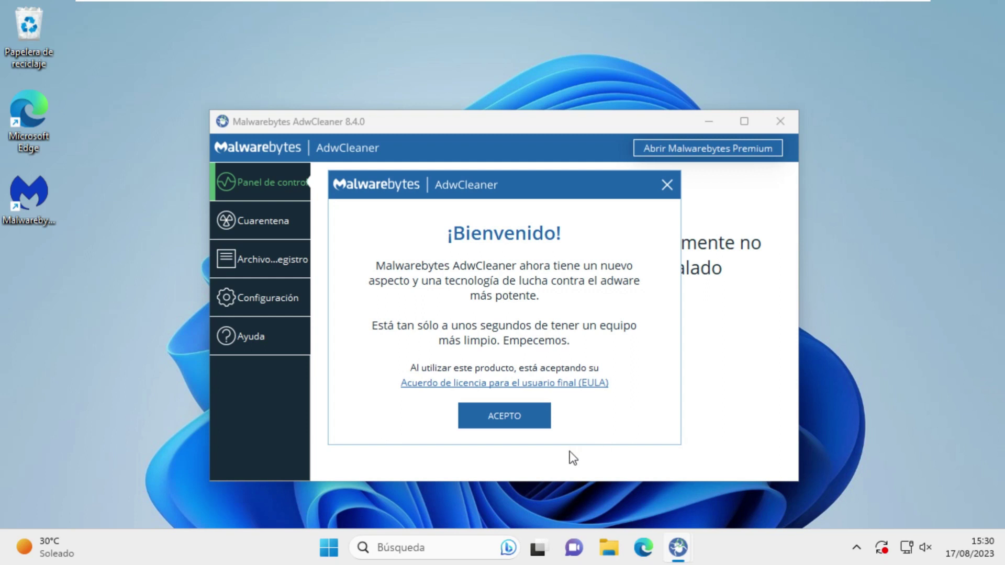
click(536, 423)
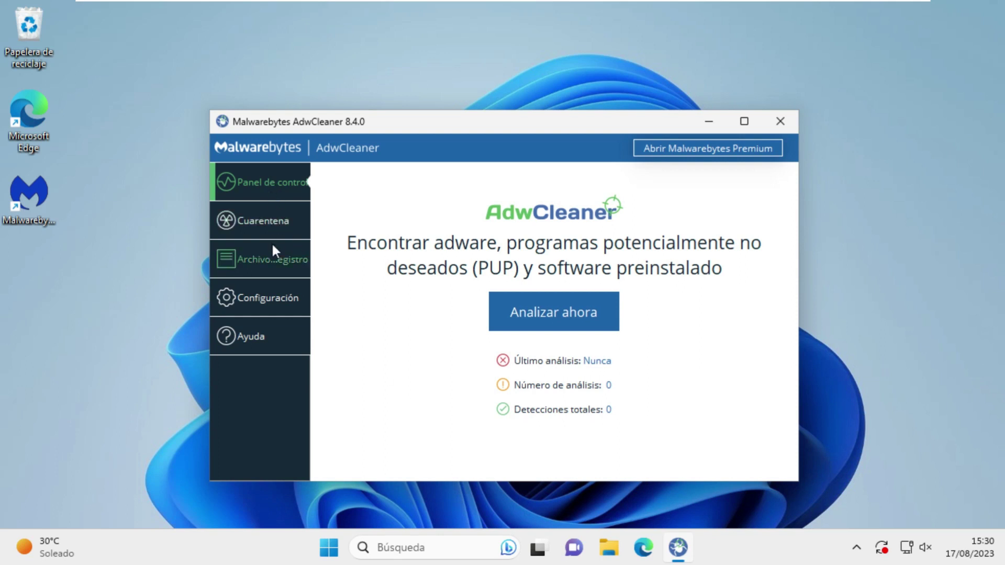
Step: In AdwCleaner's Configuración, enable Eliminar las claves IFEO, Eliminar los archivos Prefetch, Restablecer proxy and Restablecer políticas de Chrome
click(273, 290)
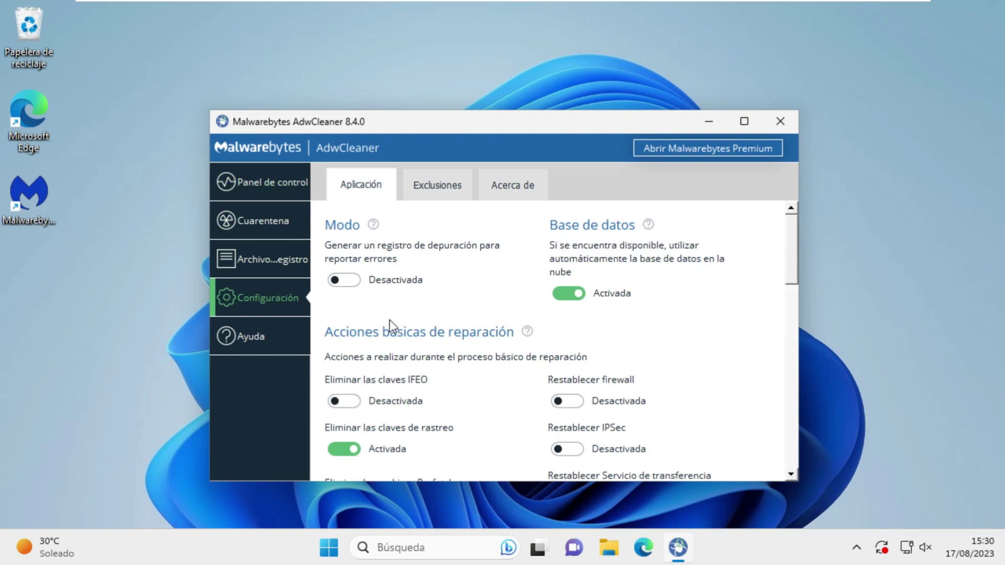
scroll(424, 315, down, 1)
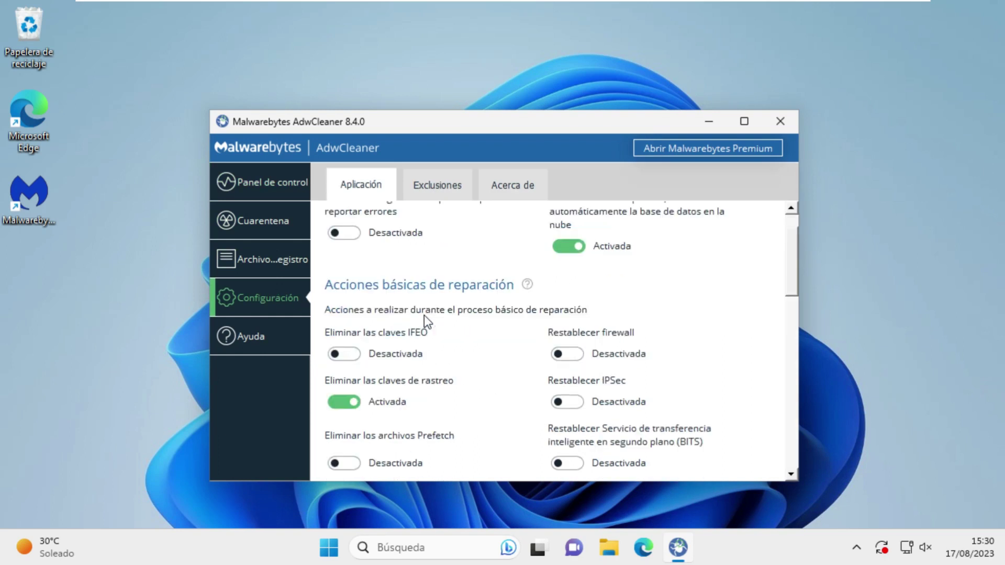
scroll(424, 315, down, 1)
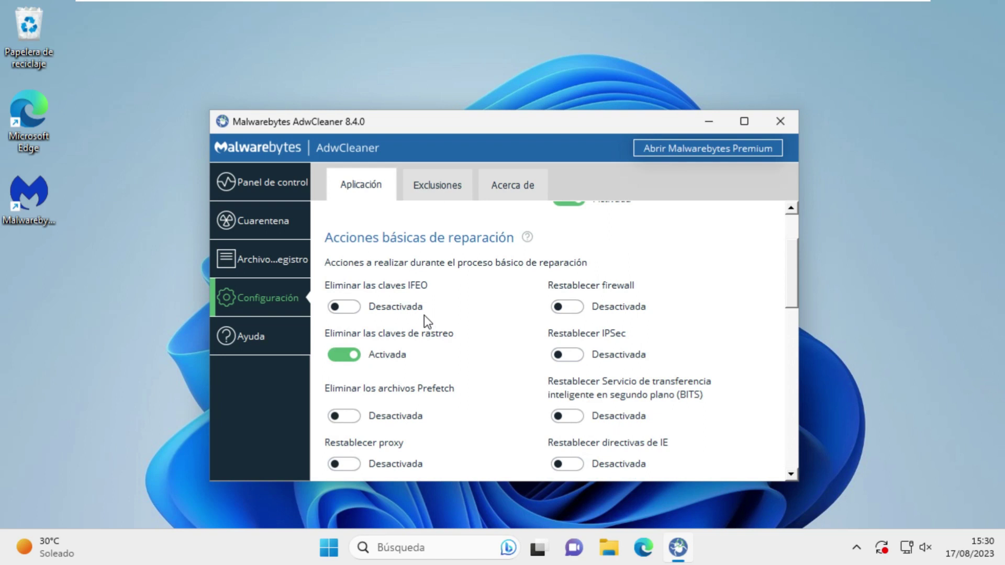
click(348, 309)
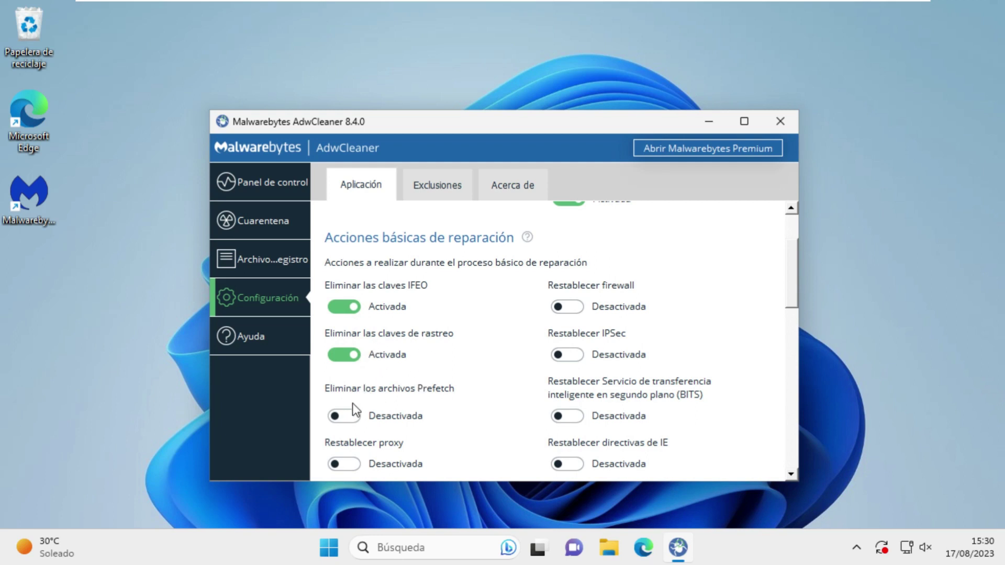
click(347, 417)
scroll(455, 397, down, 1)
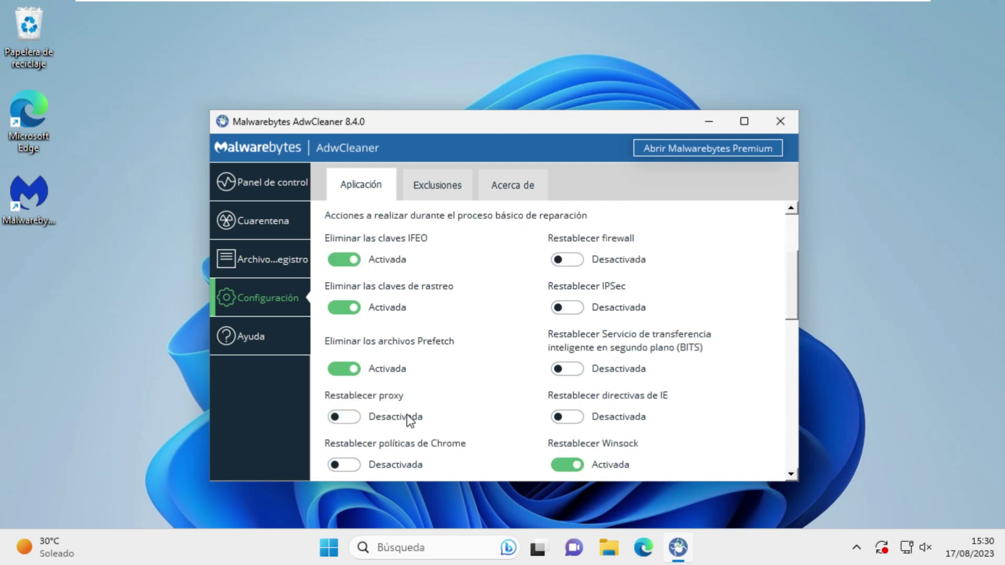
click(360, 423)
click(349, 466)
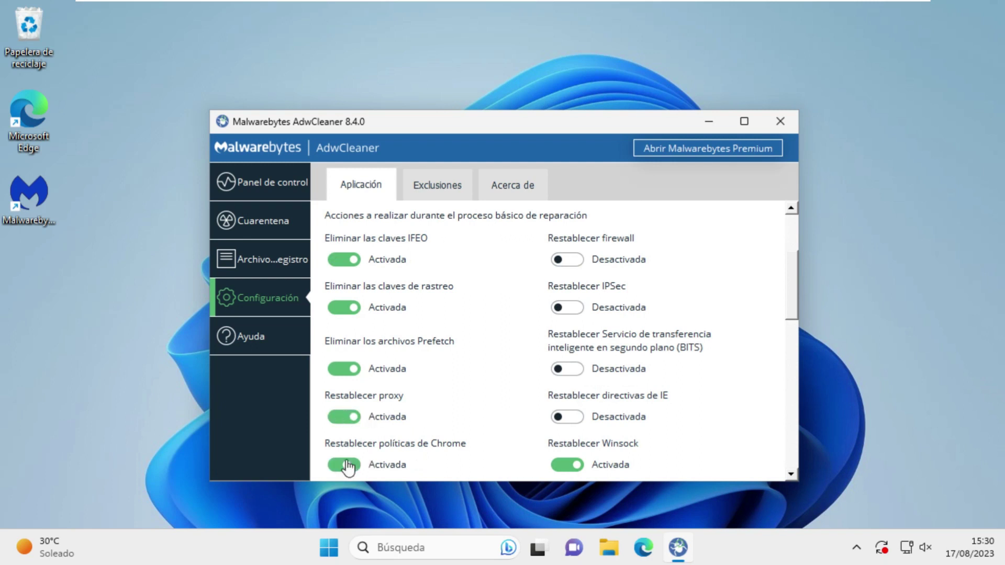
Step: Enable the basic repair actions Restablecer directivas de IE, Restablecer IPSec, Restablecer Servicio de transferencia inteligente (BITS) and Restablecer firewall
click(574, 428)
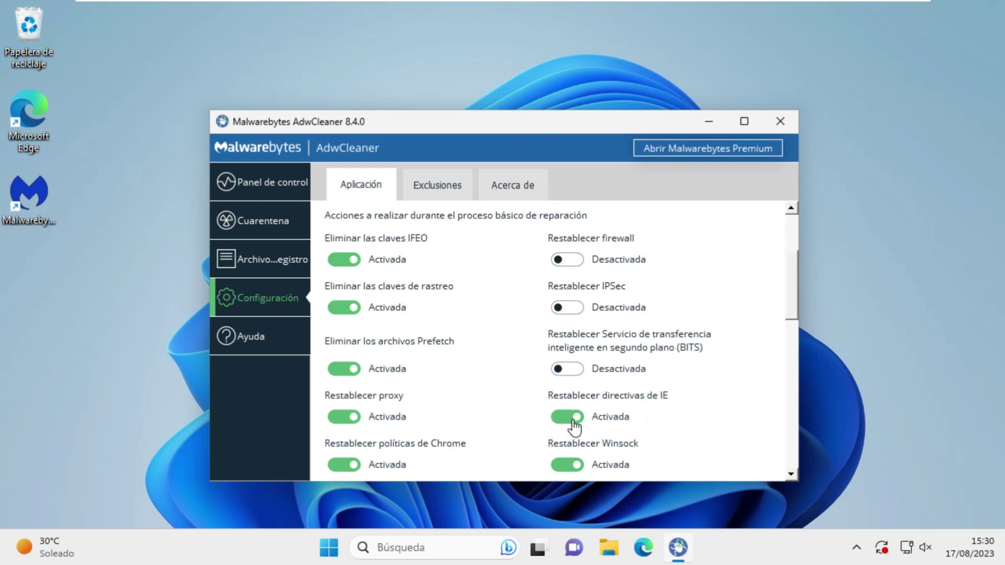
click(579, 309)
click(566, 371)
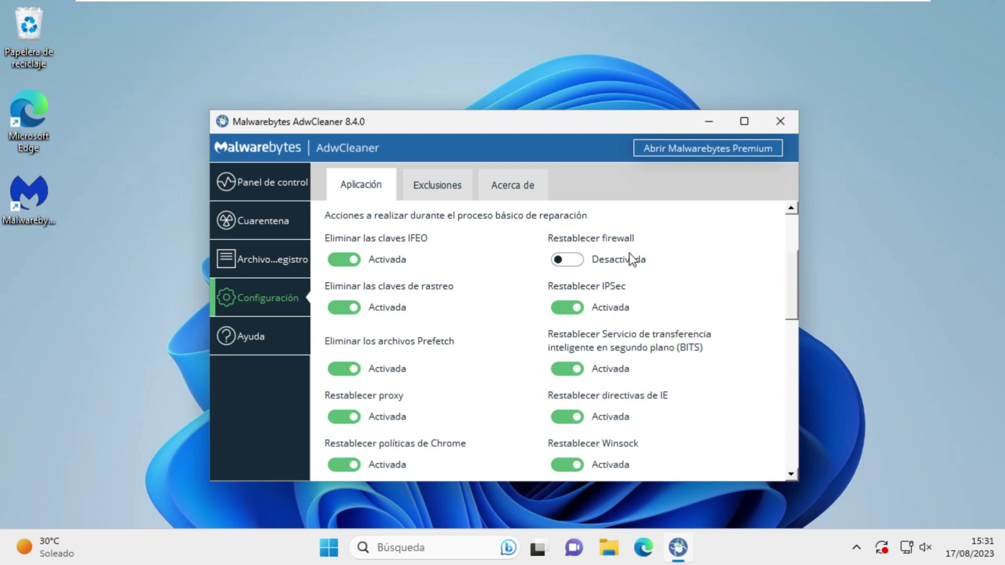
click(562, 267)
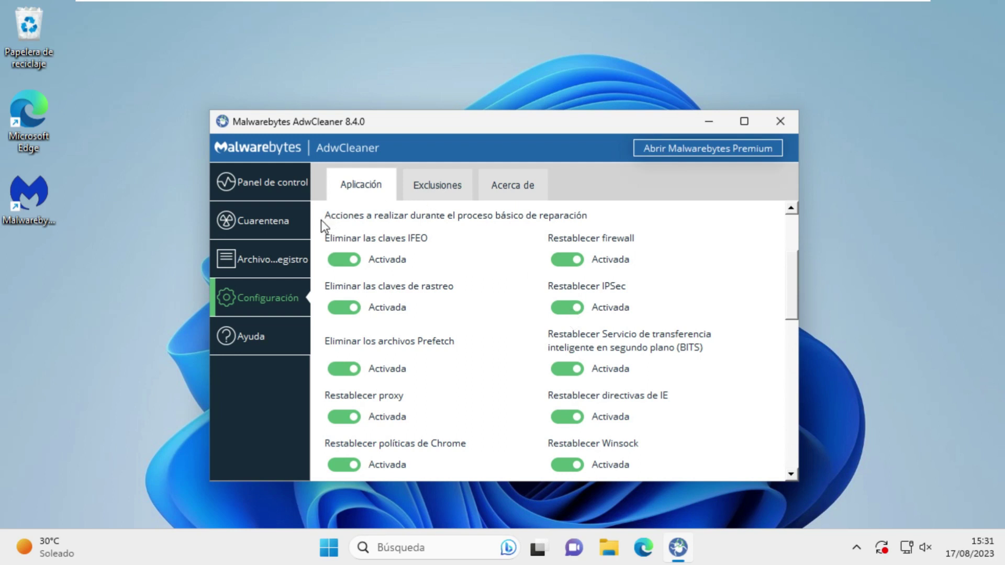
Step: Run an AdwCleaner scan from the Panel de control and close the program once the analysis is complete
click(282, 196)
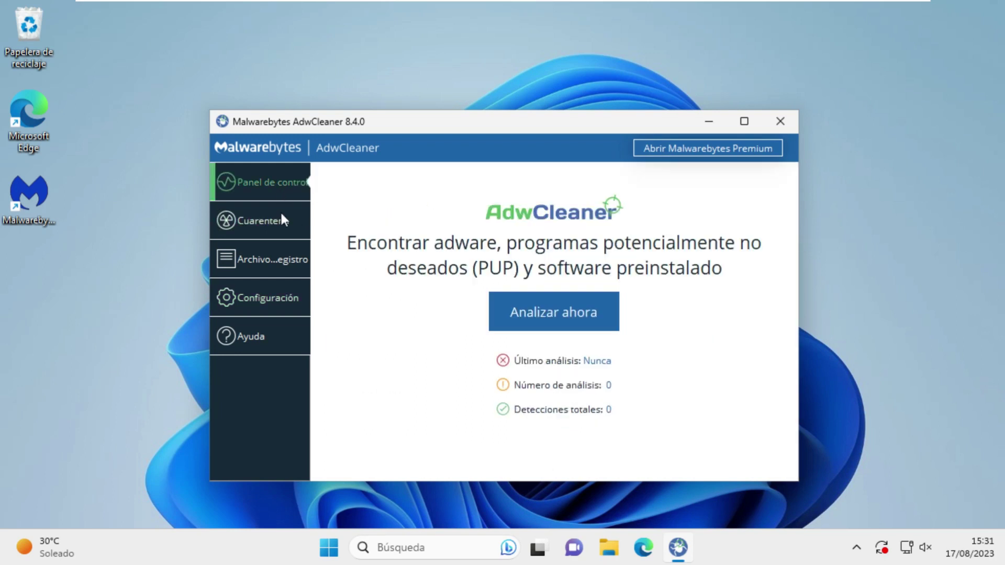
click(583, 326)
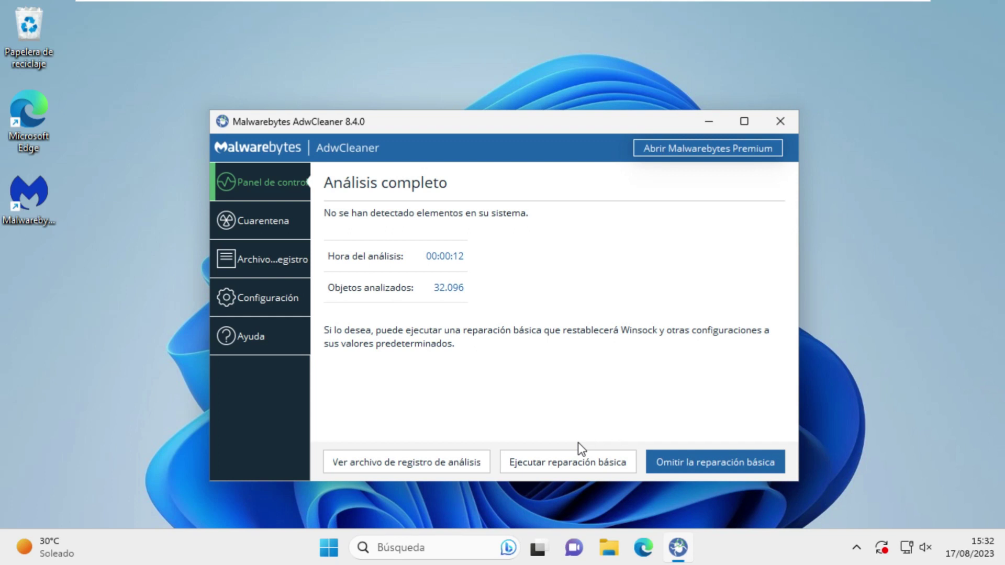
click(769, 121)
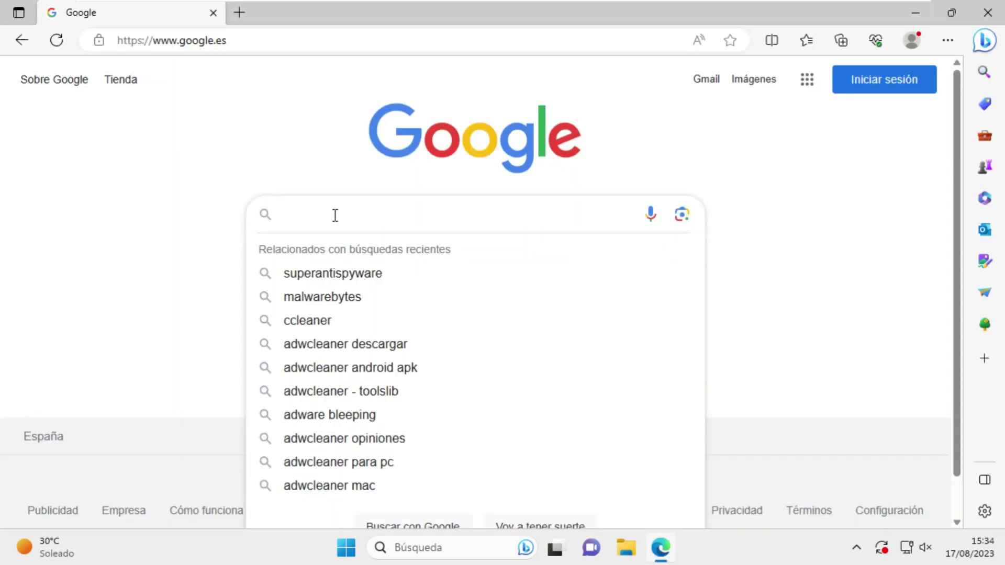
Step: In Microsoft Edge, search Google for rkill and open the Rkill 2.9 page on InfoSpyware
text(rkill)
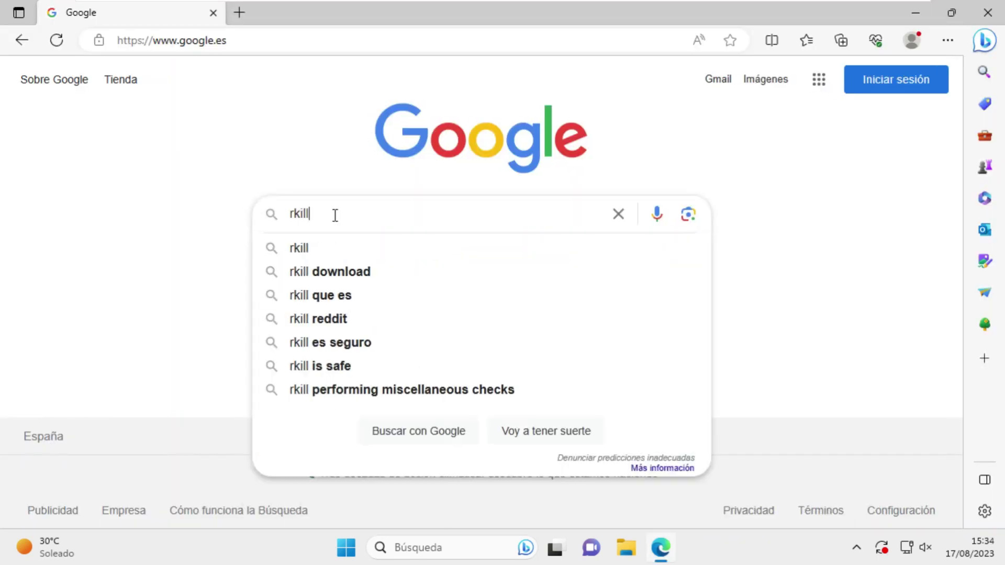
key(Return)
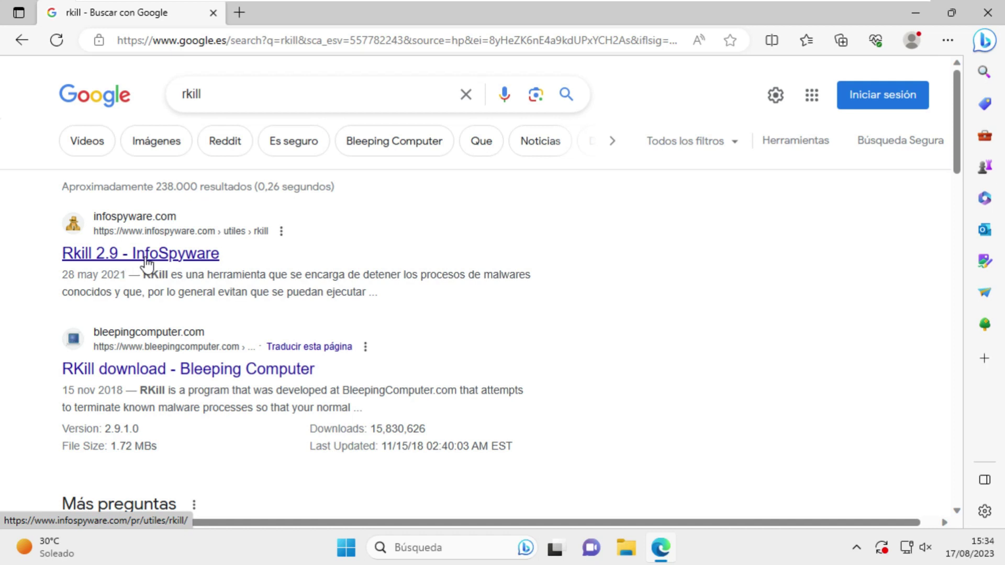
click(196, 253)
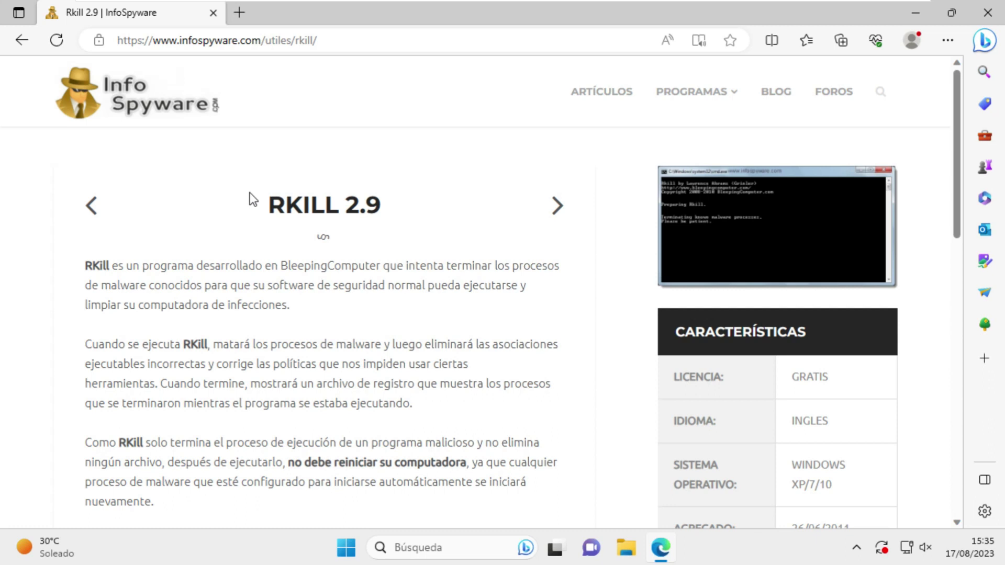
Step: Download rkill.exe from the InfoSpyware page and run it to check for malware processes
scroll(276, 253, down, 10)
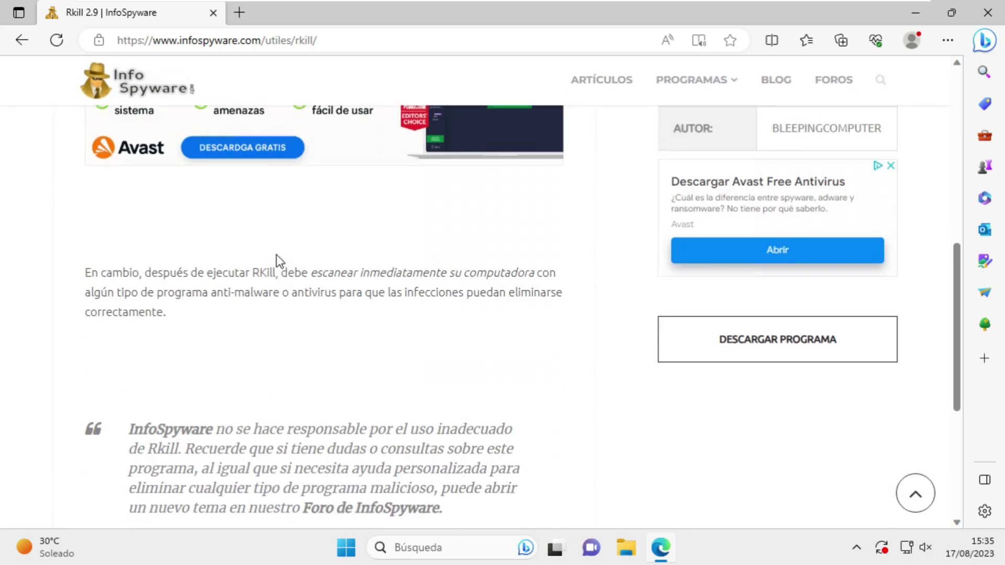
click(753, 273)
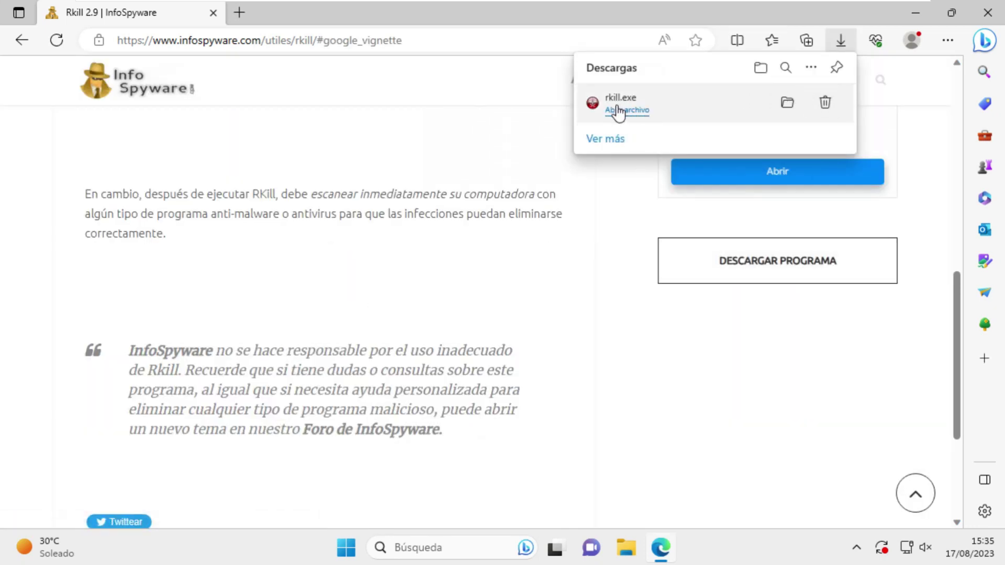
click(620, 111)
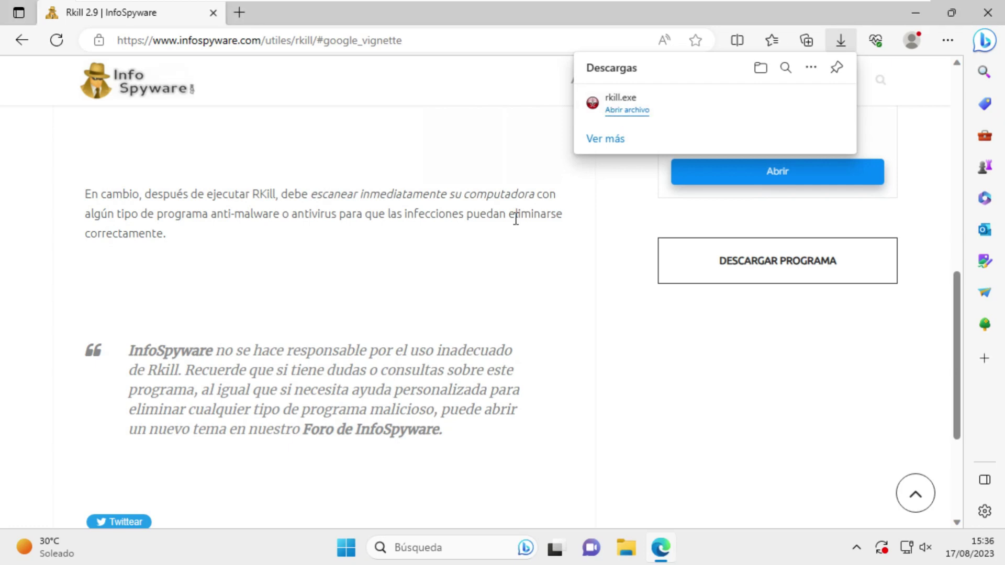
click(451, 416)
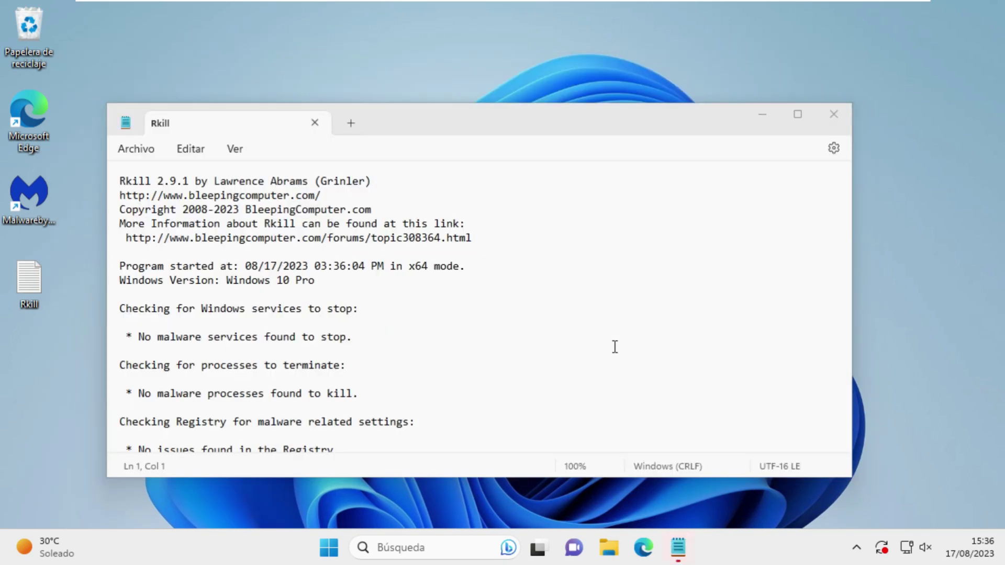
Step: Maximize the Rkill log, examine its services, processes, Registry and remaining checks through to the end, and close it
double_click(576, 111)
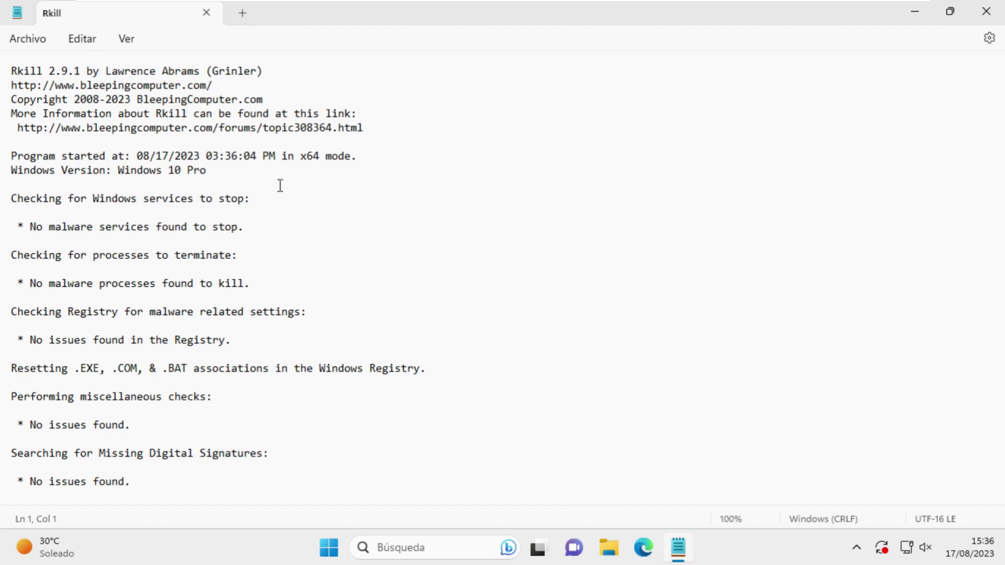
drag(16, 200, 259, 195)
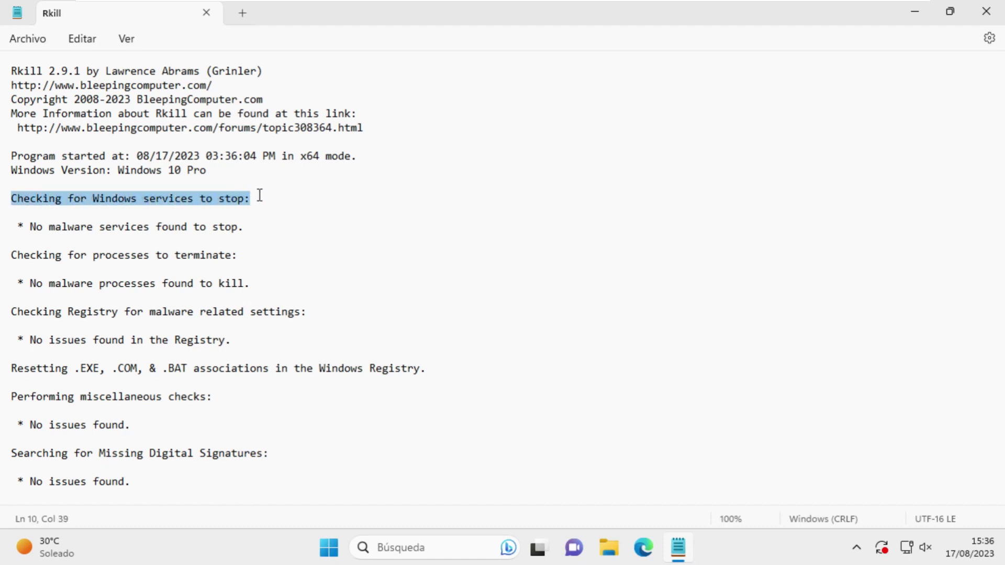
drag(80, 256, 246, 255)
drag(70, 312, 388, 312)
scroll(243, 386, down, 3)
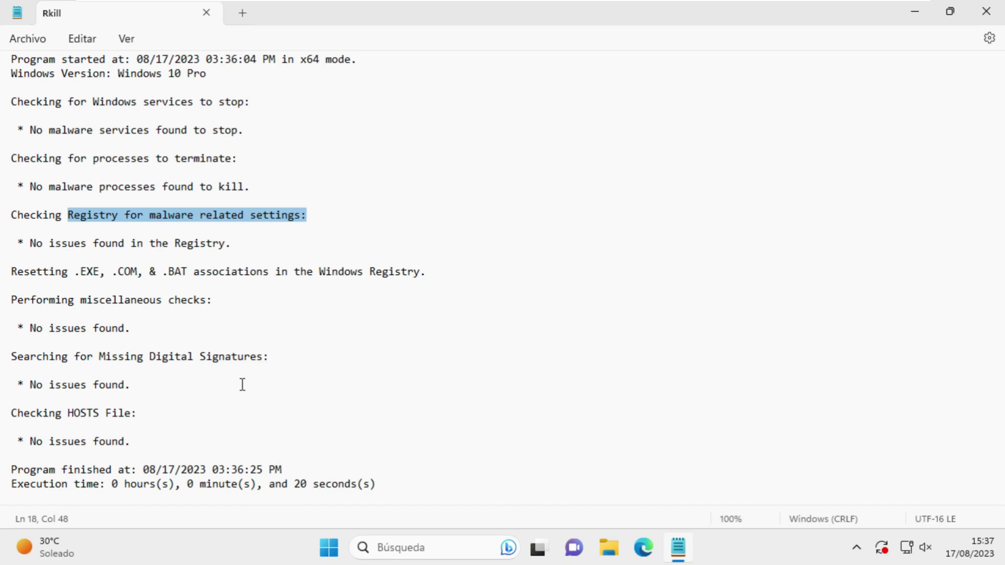
key(alt+F4)
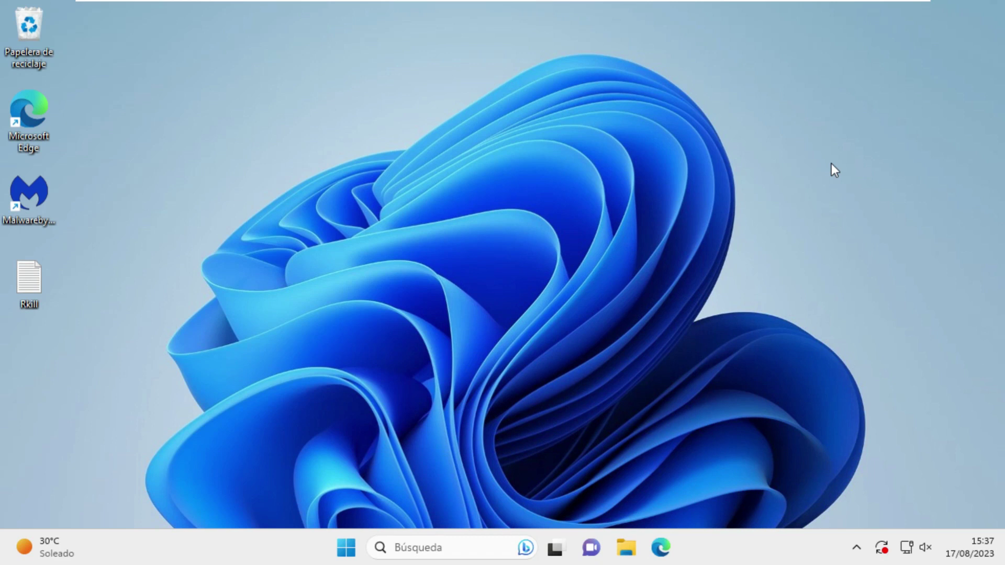